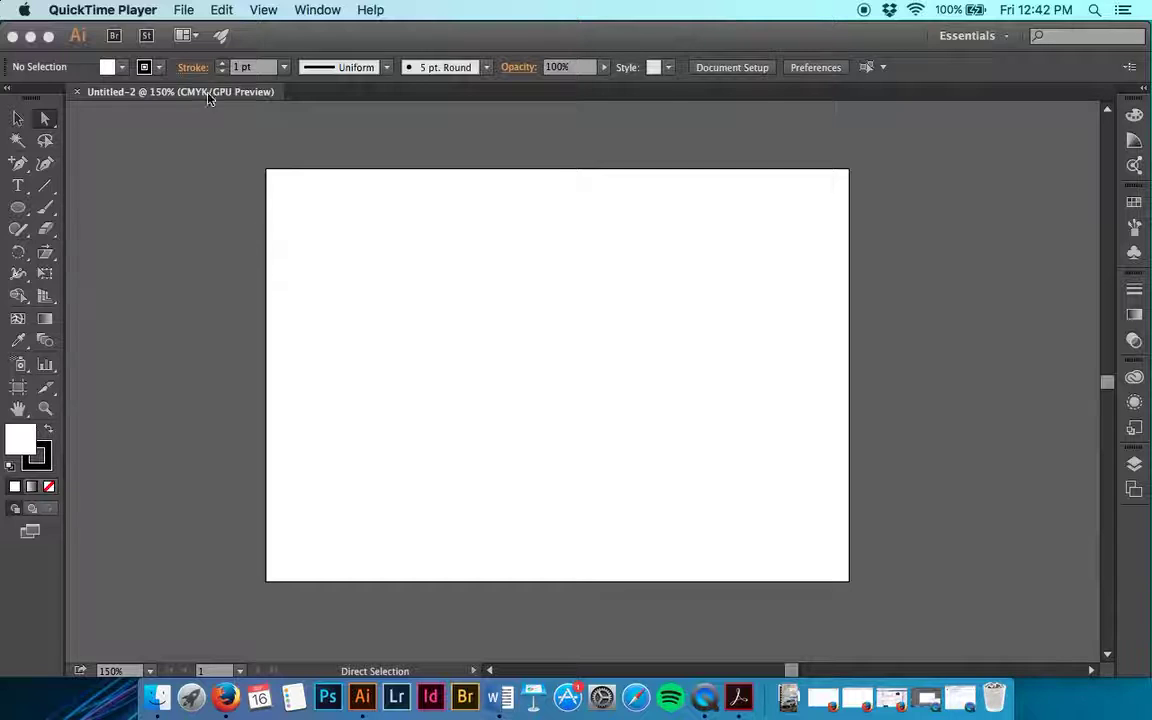
Switch to Illustrator and open the dialog for placing a file in the blank document.
left_click(184, 10)
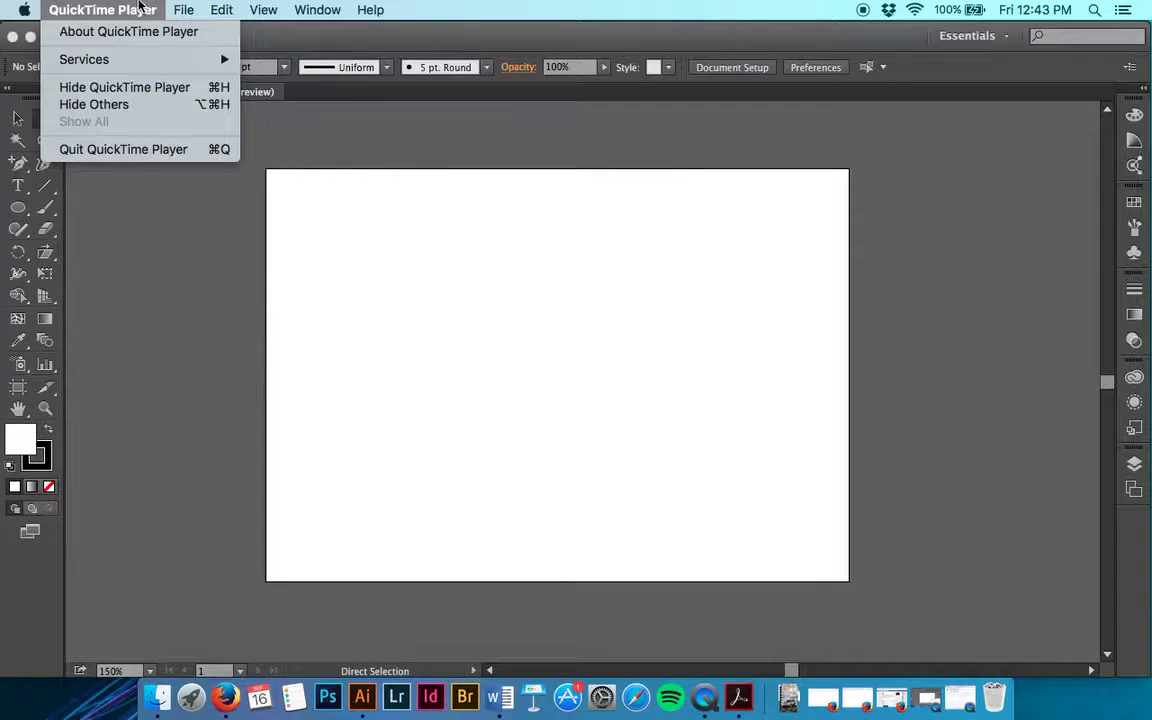
left_click(545, 121)
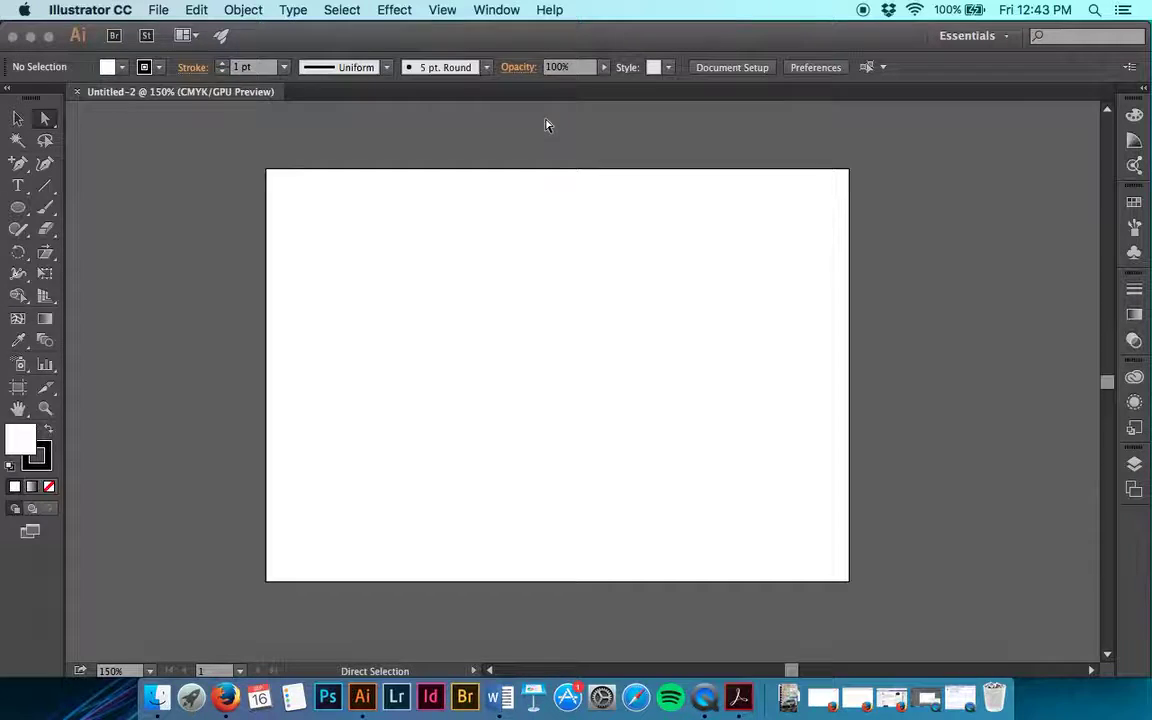
left_click(150, 9)
mouse_move(152, 10)
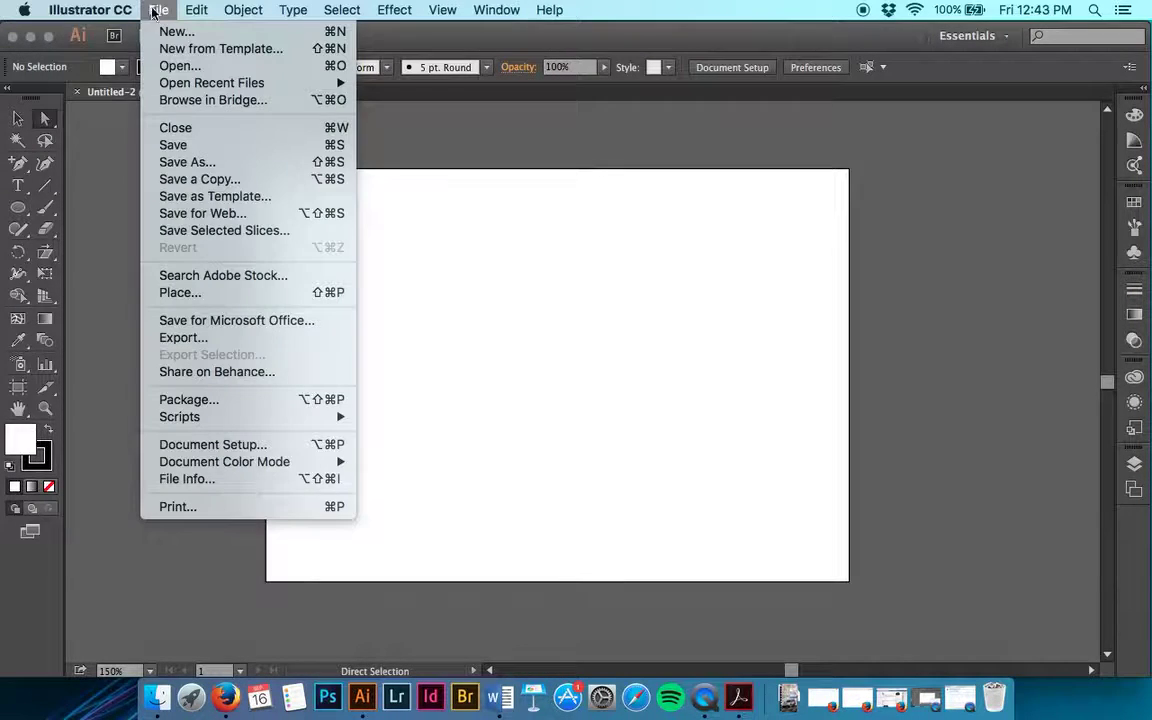
left_click(223, 293)
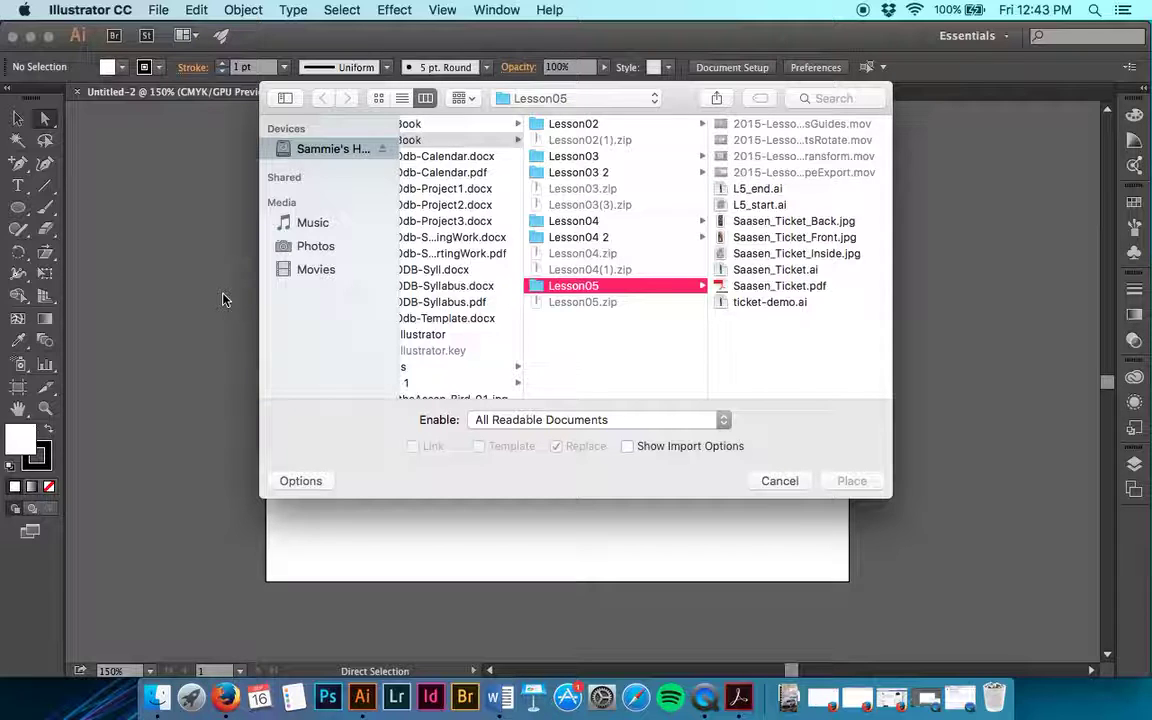
Browse to the BLURB JPGS folder inside Everyday > everyday > BLURB.
scroll(482, 232, "left", 5)
scroll(482, 234, "left", 6)
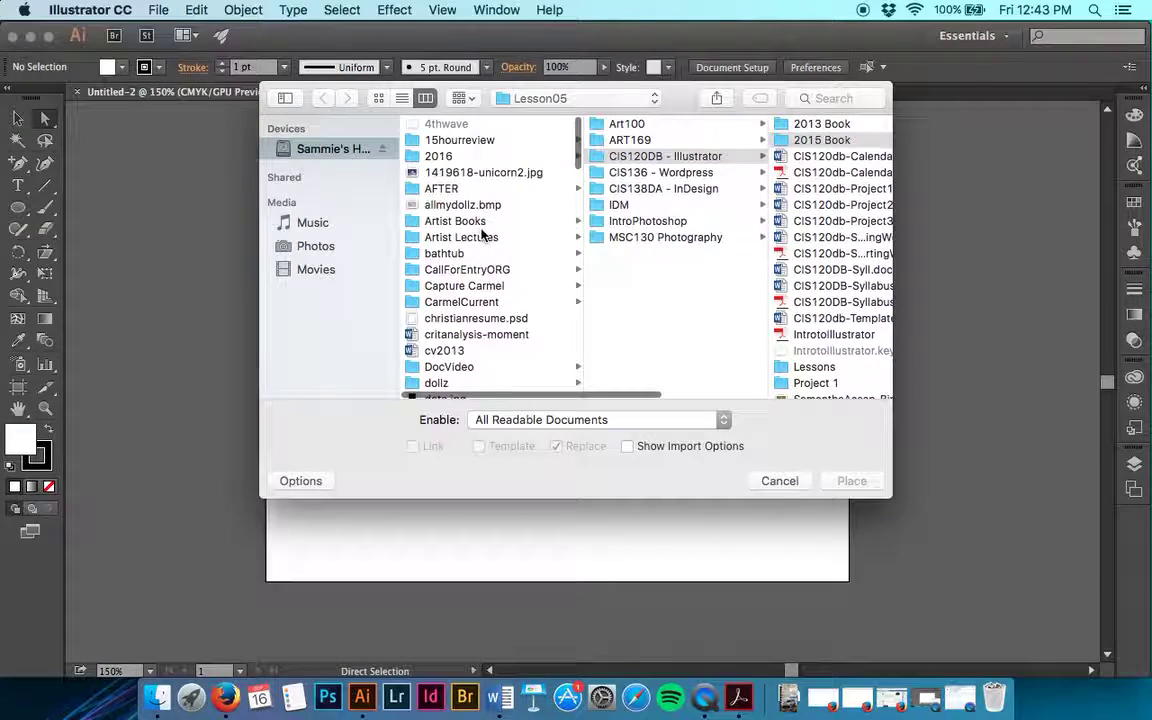
scroll(482, 234, "down", 8)
scroll(482, 234, "down", 10)
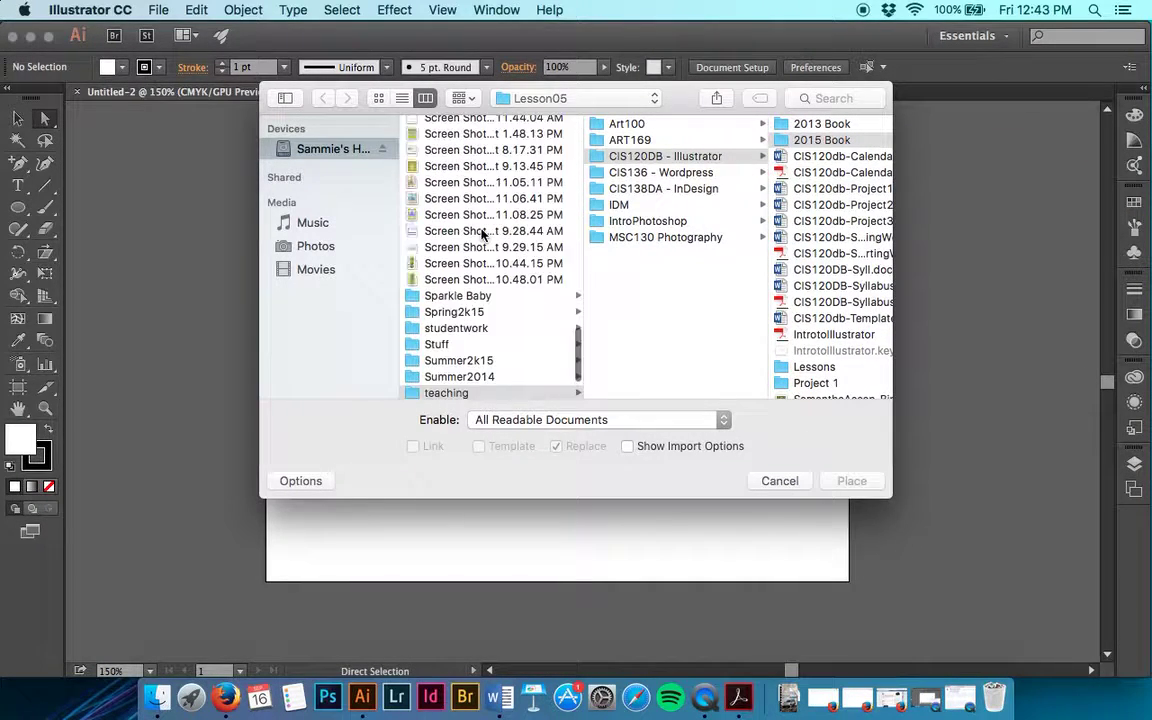
scroll(482, 234, "up", 3)
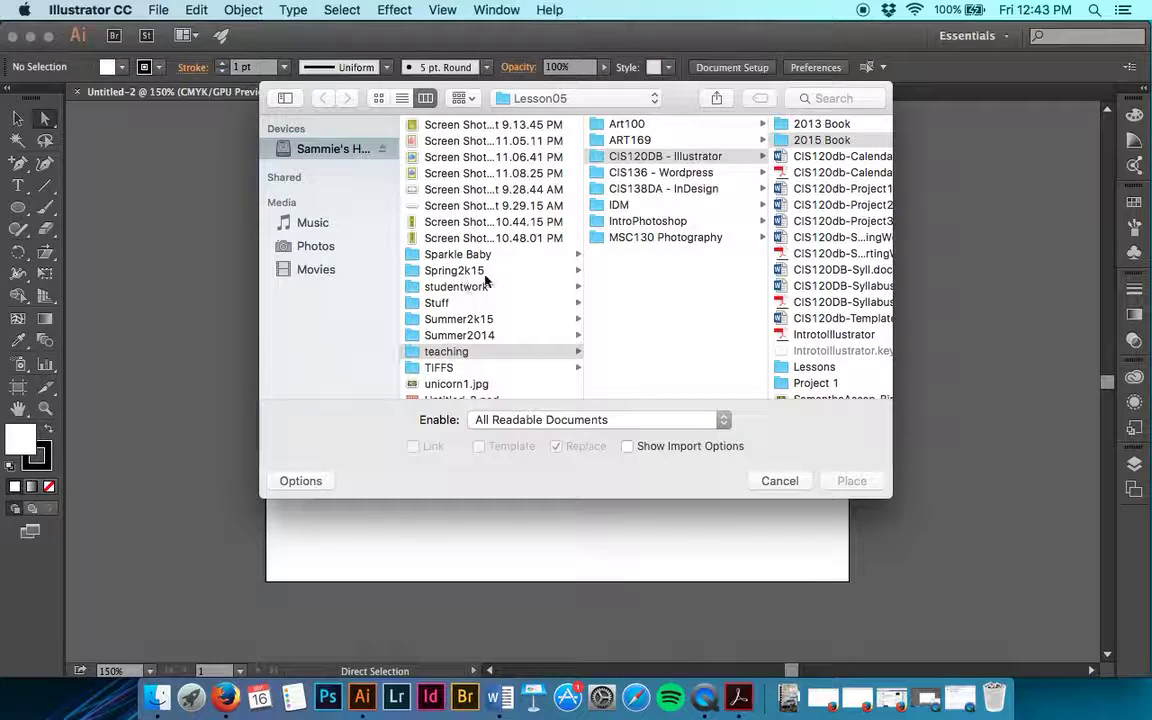
scroll(522, 292, "up", 15)
scroll(522, 292, "down", 1)
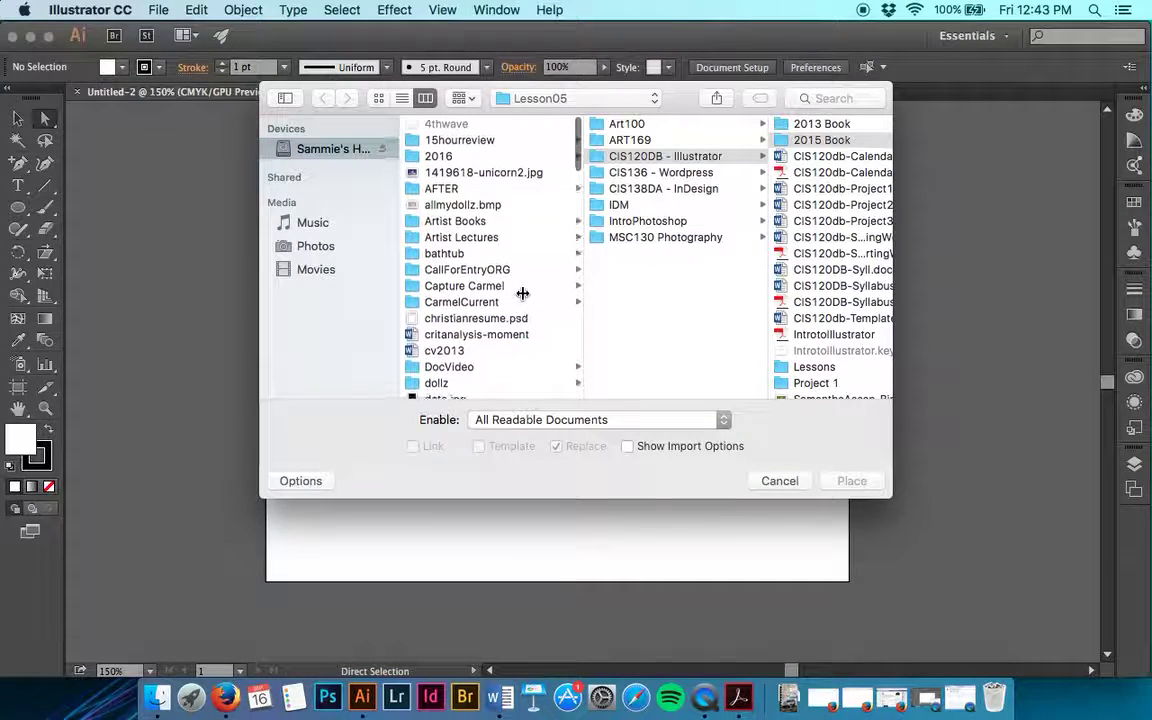
scroll(463, 253, "down", 5)
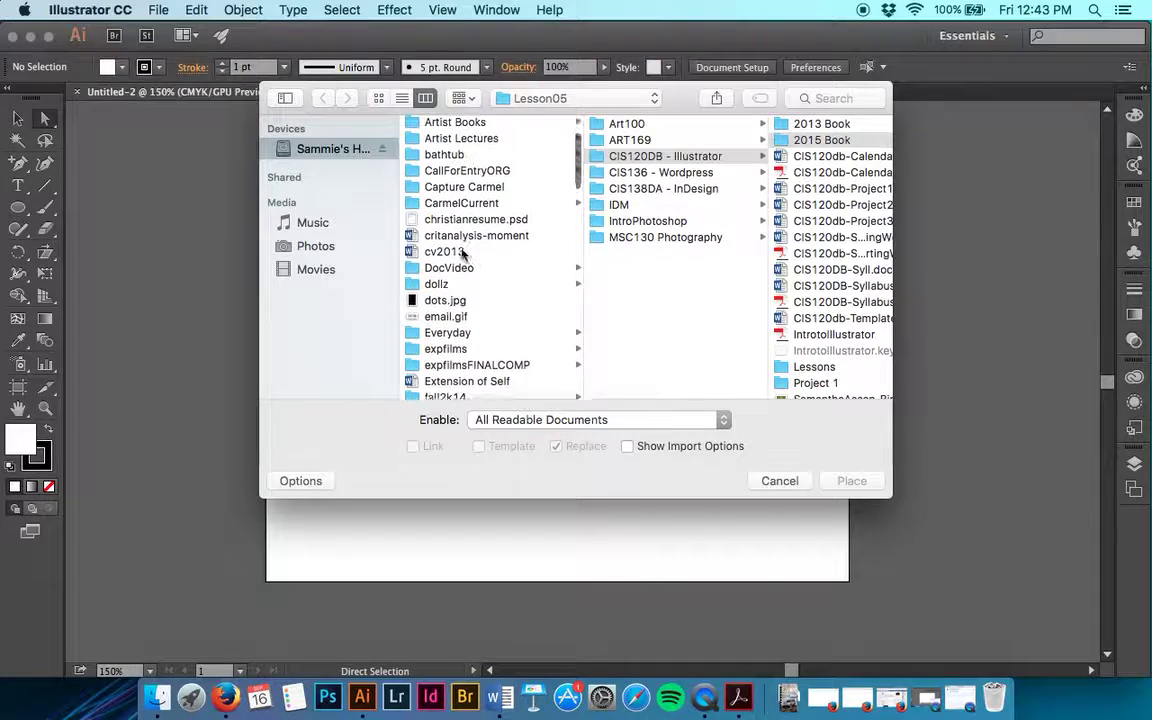
left_click(460, 310)
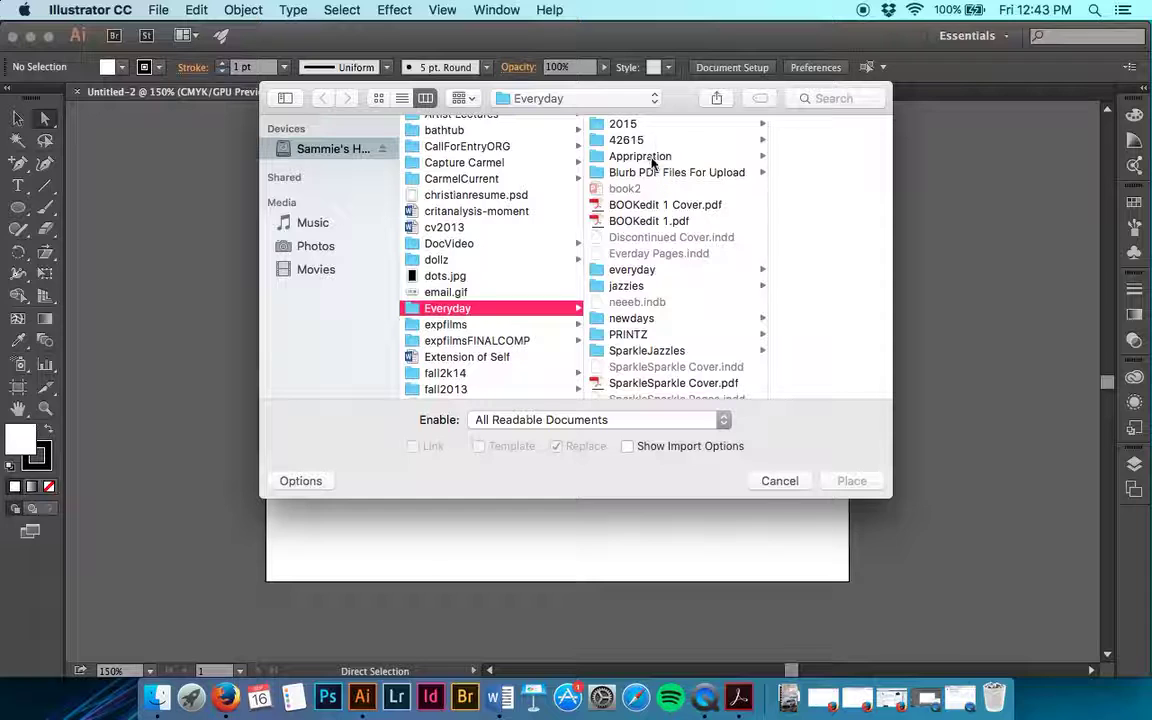
left_click(632, 271)
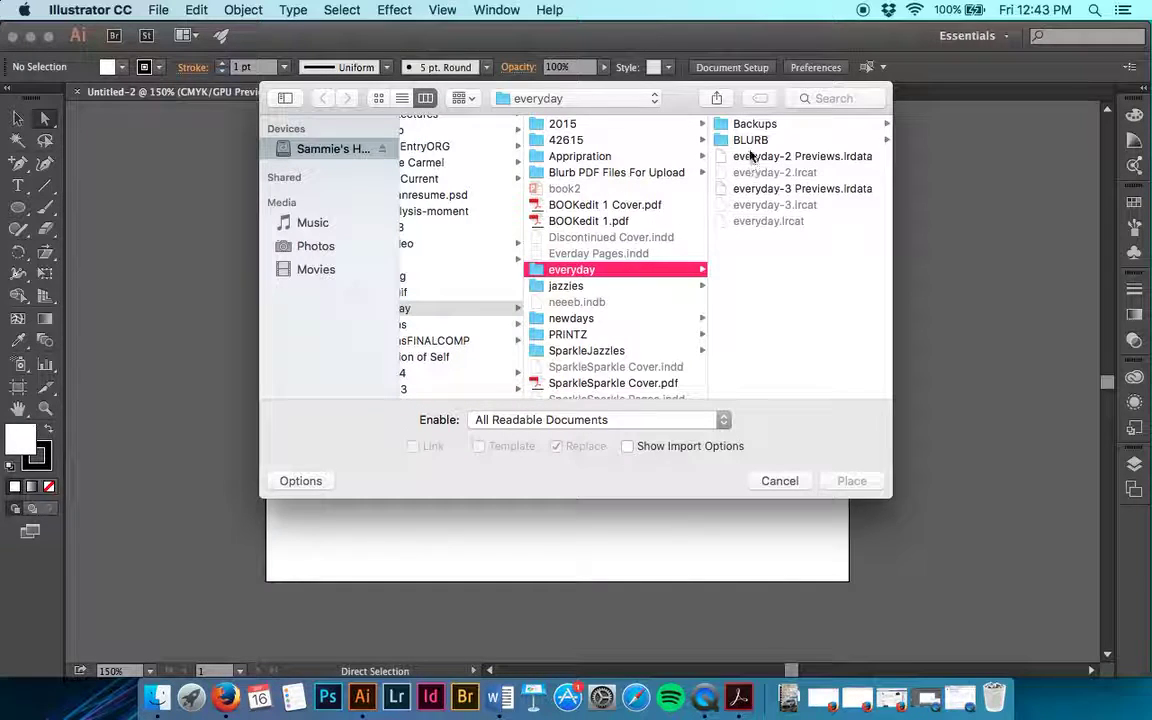
left_click(745, 139)
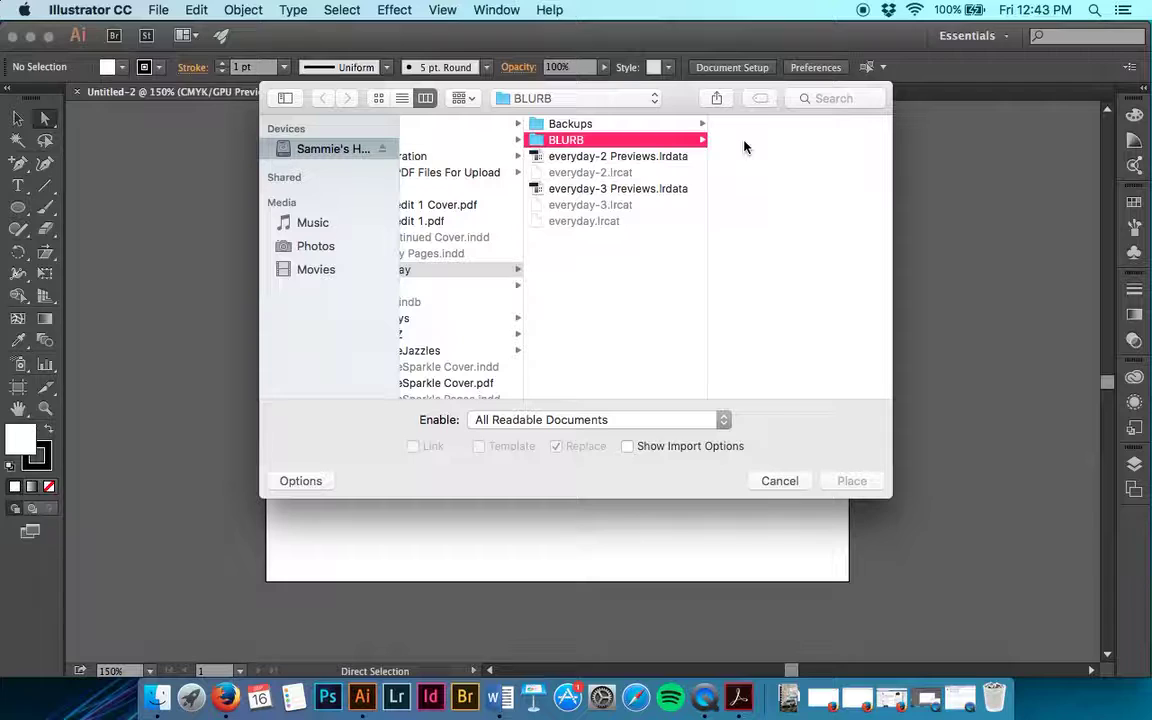
left_click(740, 125)
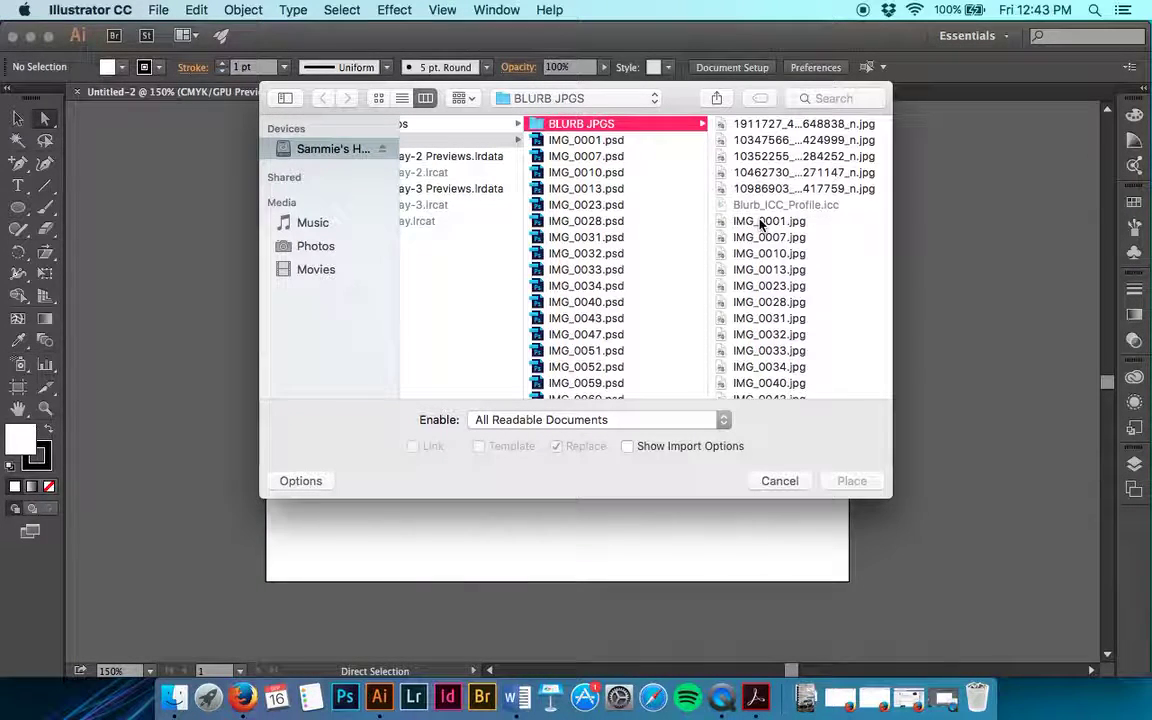
Choose the image IMG_0281 copy.jpg and place it at full size on the artboard.
left_click(759, 302)
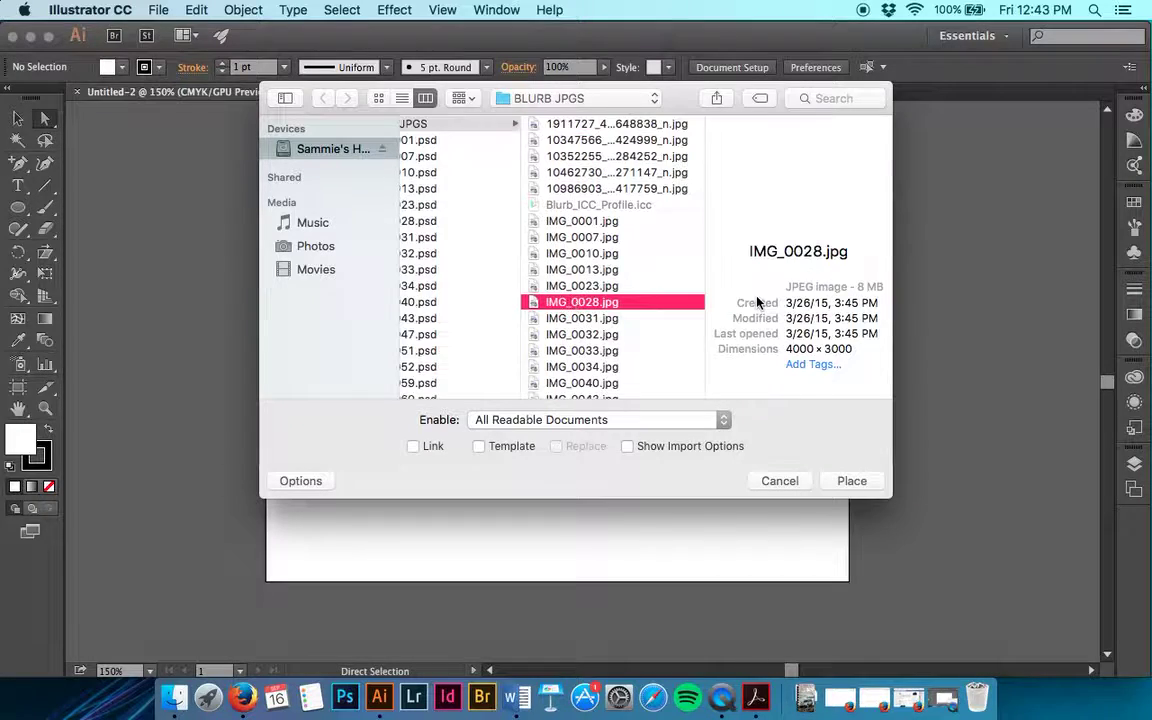
left_click(589, 255)
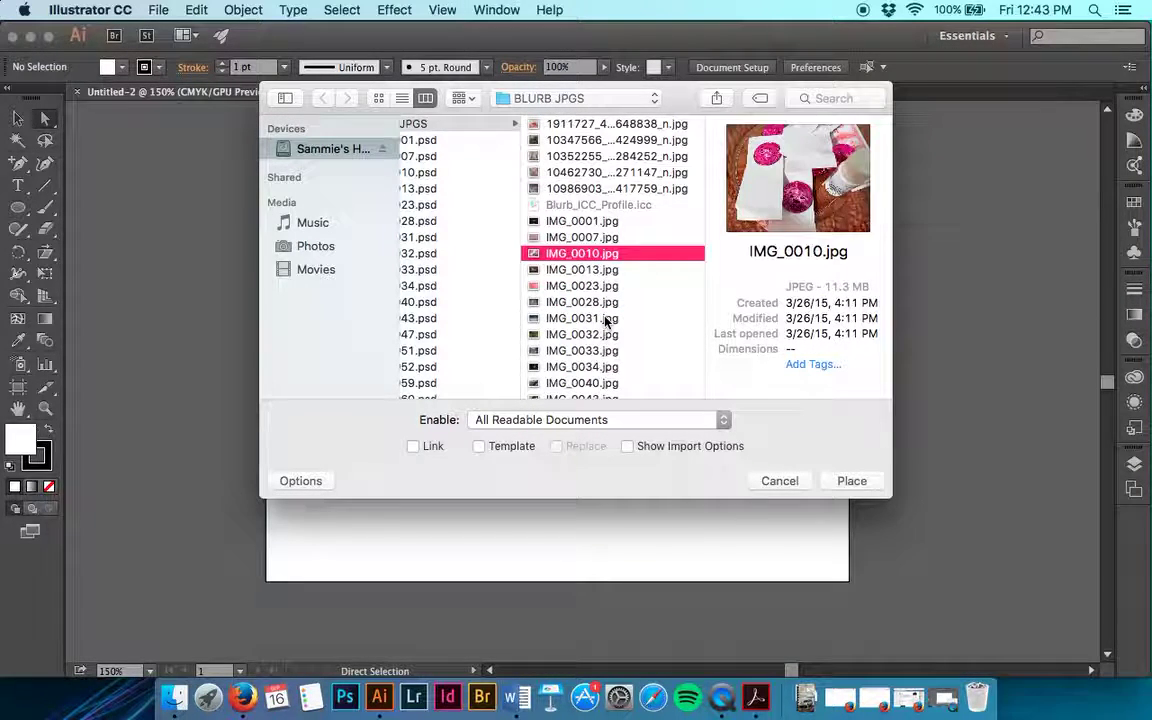
scroll(605, 320, "down", 10)
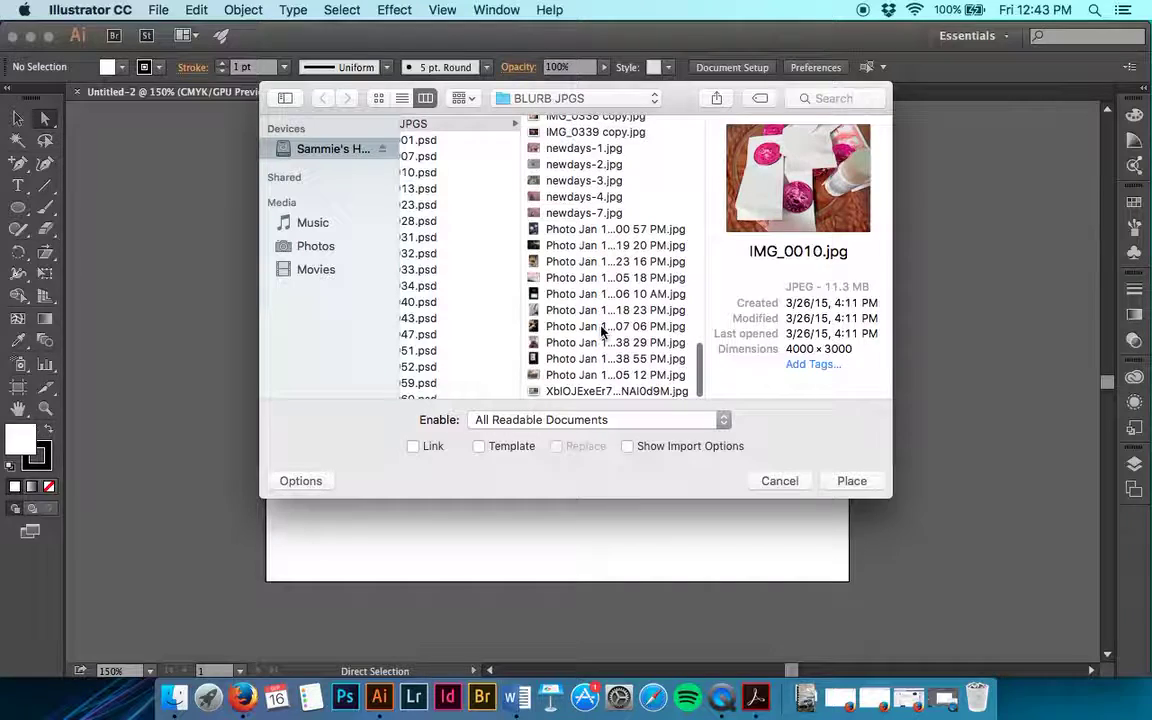
scroll(587, 168, "up", 3)
scroll(587, 168, "up", 6)
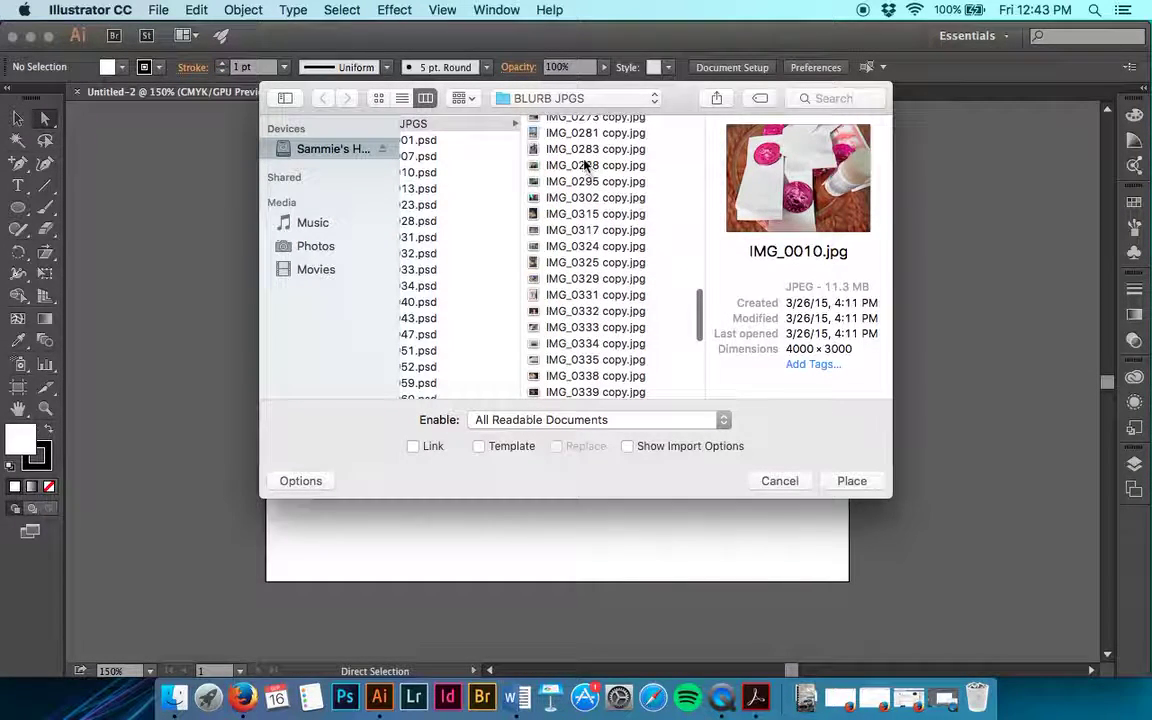
left_click(572, 135)
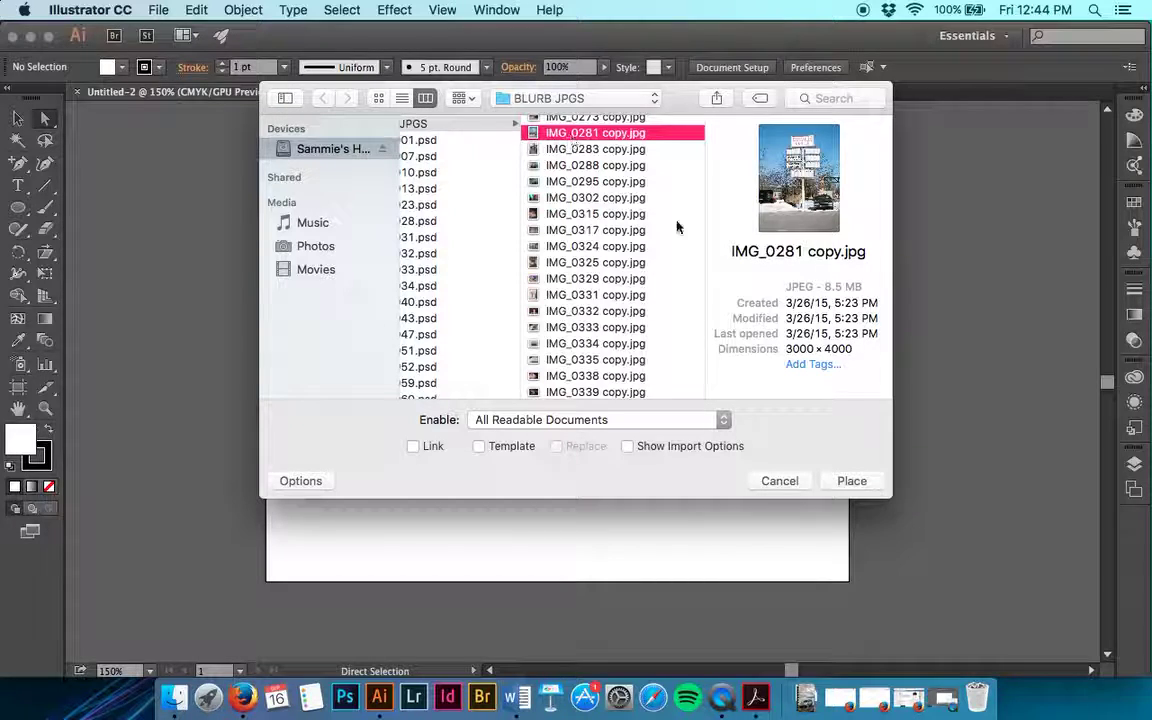
left_click(852, 481)
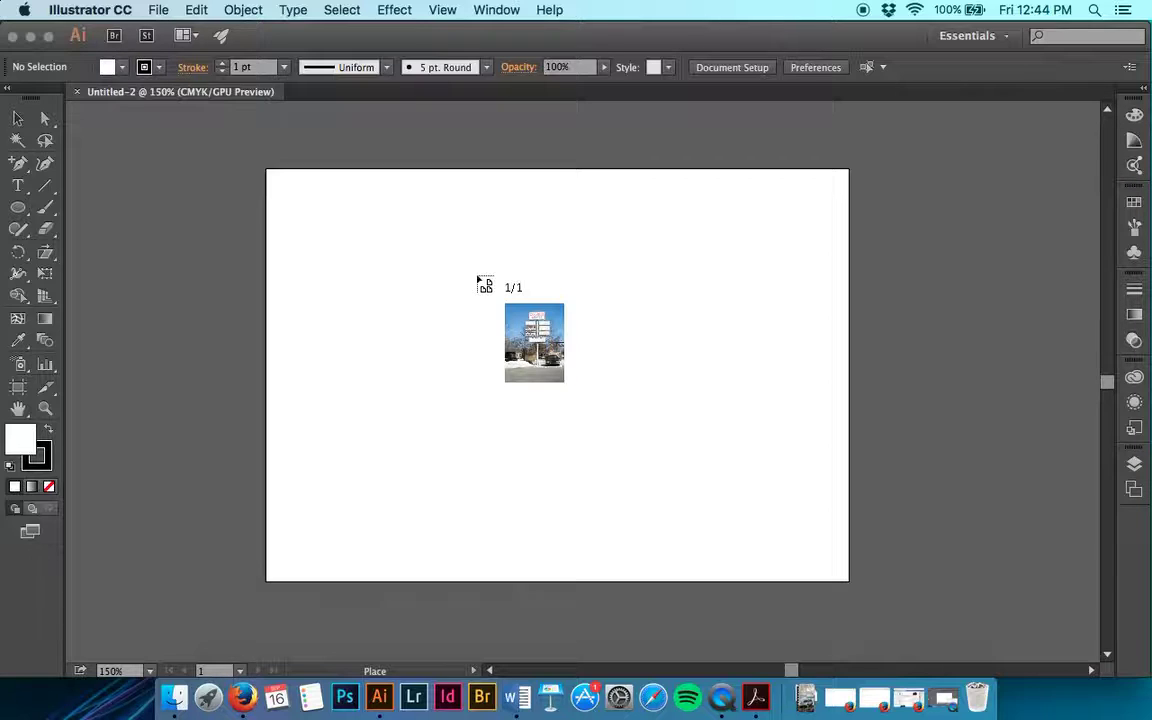
left_click(423, 184)
Scale the placed photo down proportionally to nearly the artboard's height and position it in the artboard's upper-left corner.
scroll(423, 187, "right", 10)
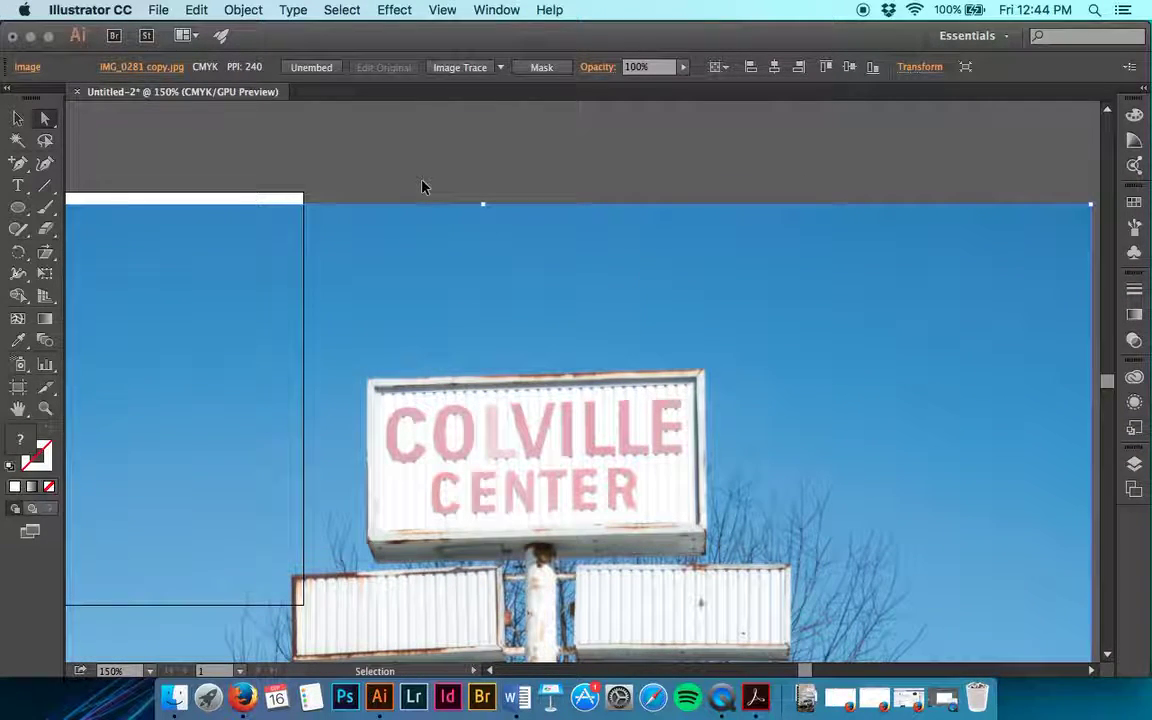
key("super+minus")
key("super+minus")
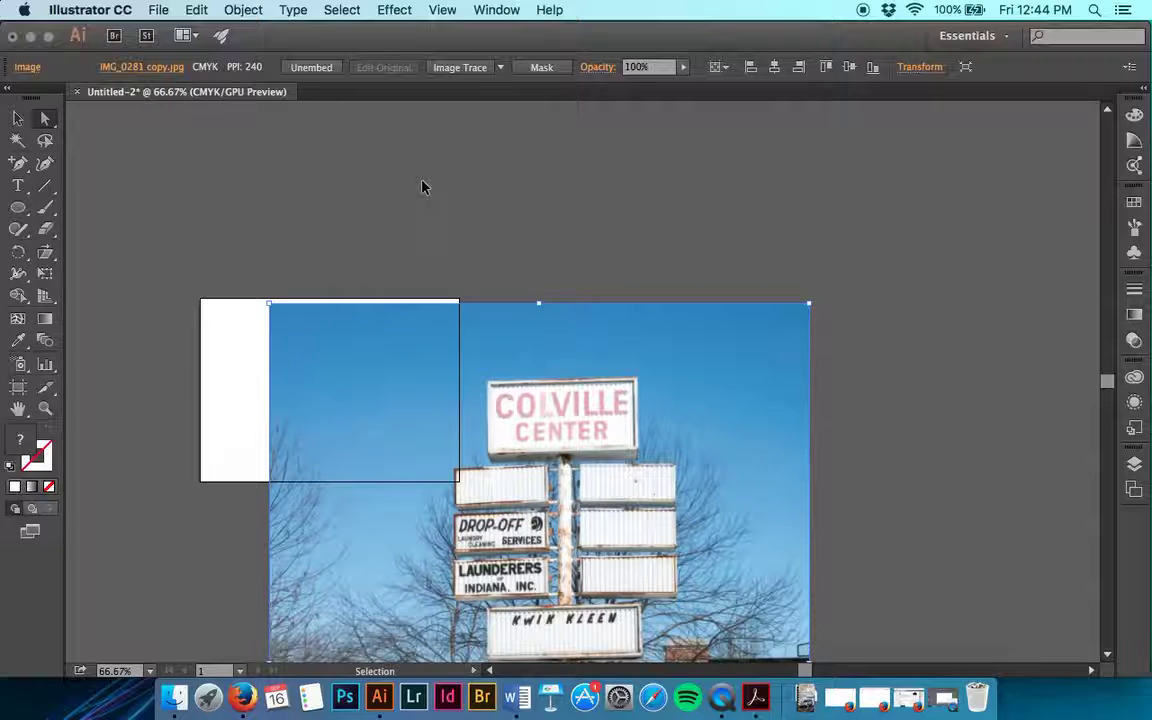
key("super+minus")
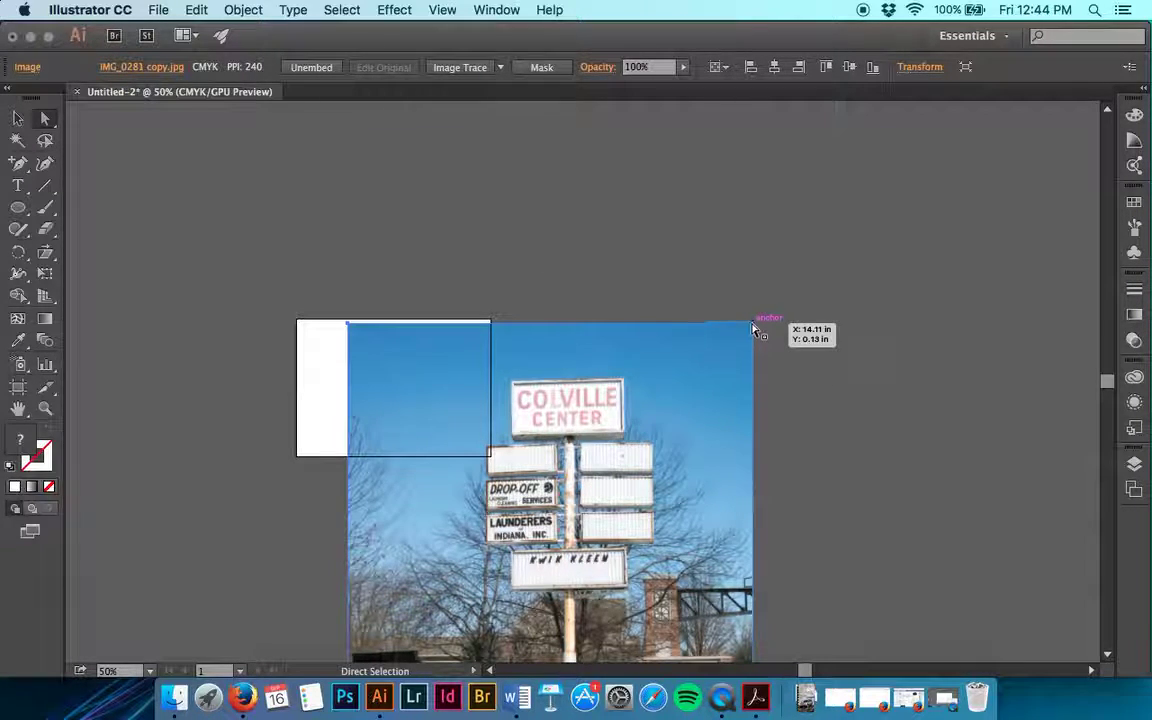
scroll(727, 362, "down", 1)
scroll(727, 362, "down", 10)
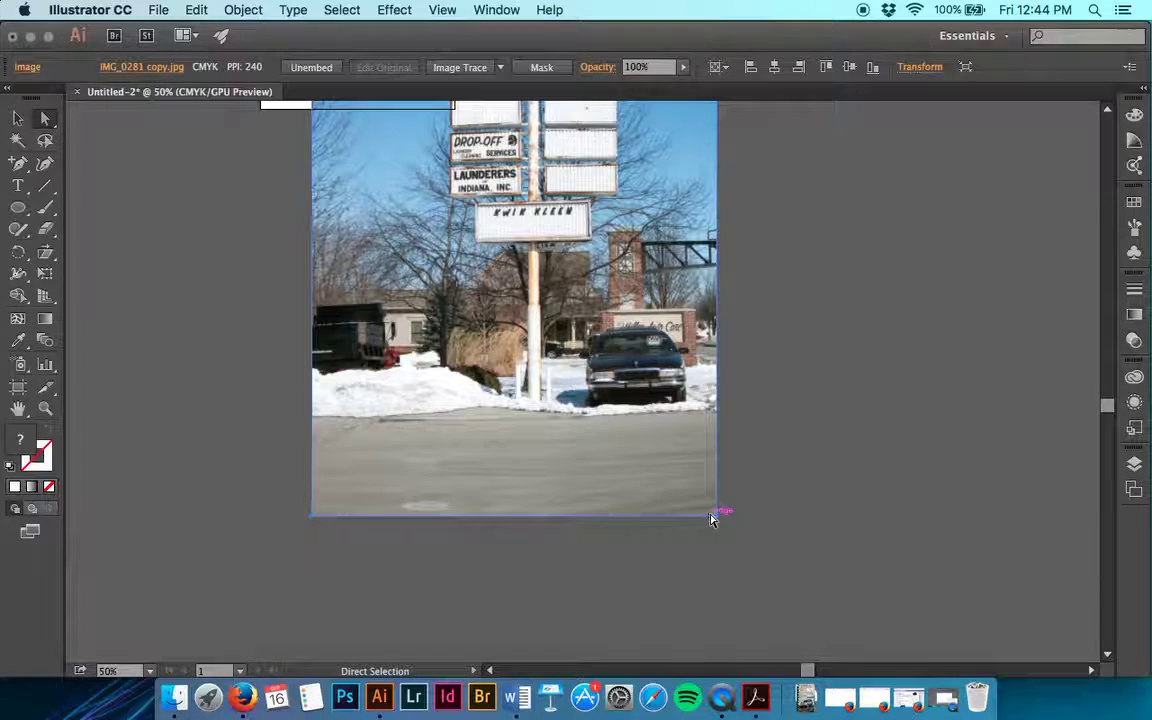
left_click_drag(718, 526, 697, 492)
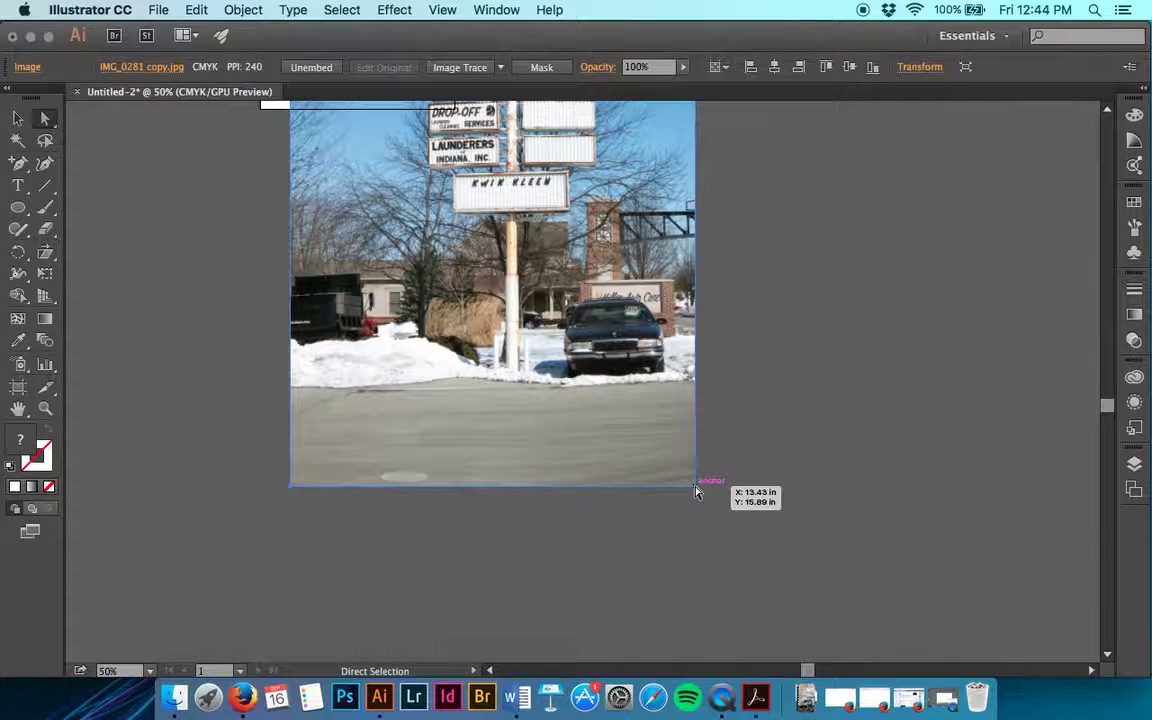
key("v")
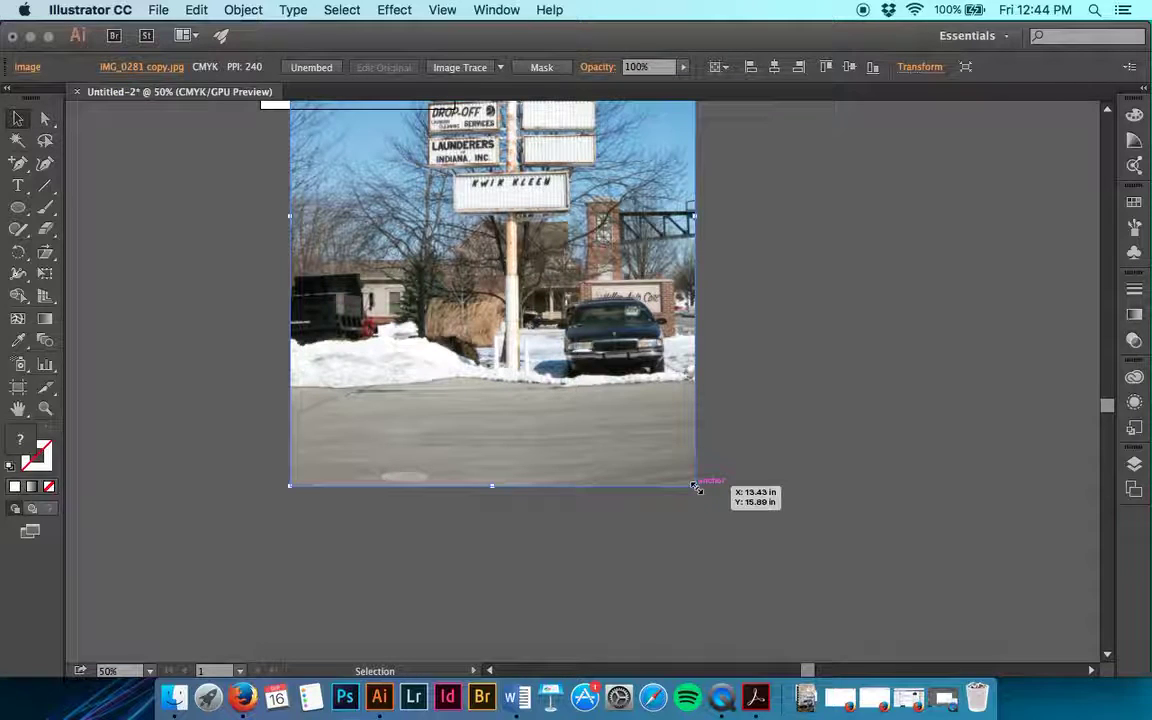
left_click_drag(697, 488, 467, 347)
scroll(497, 322, "up", 6)
scroll(497, 322, "left", 2)
left_click_drag(556, 526, 519, 432)
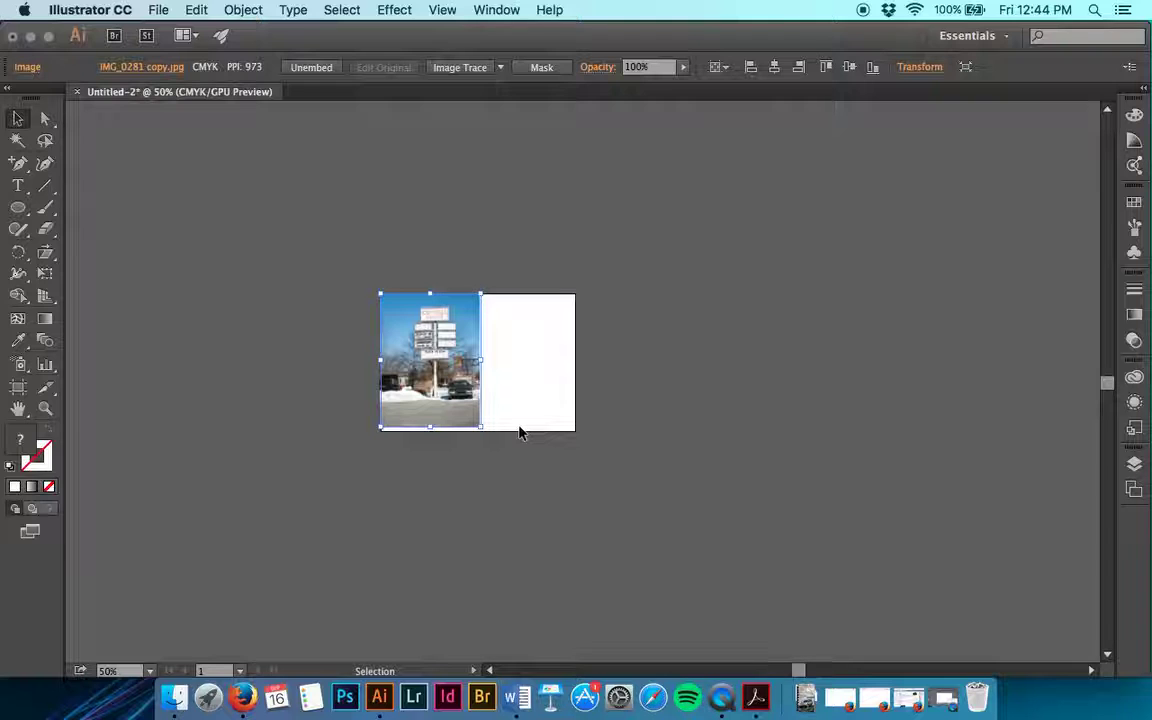
Convert the placed photo to a tracing object with Image Trace, using the default preset and accepting the large image.
key("super+equal")
key("super+equal")
key("super+equal")
key("super+equal")
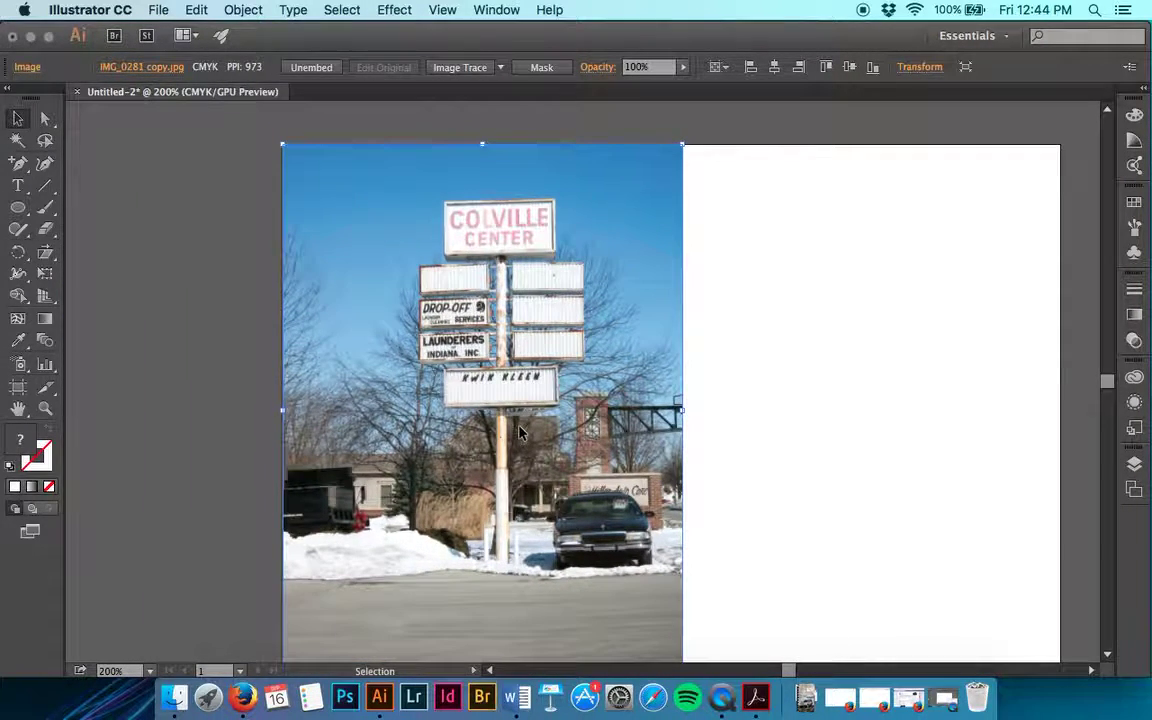
left_click(479, 68)
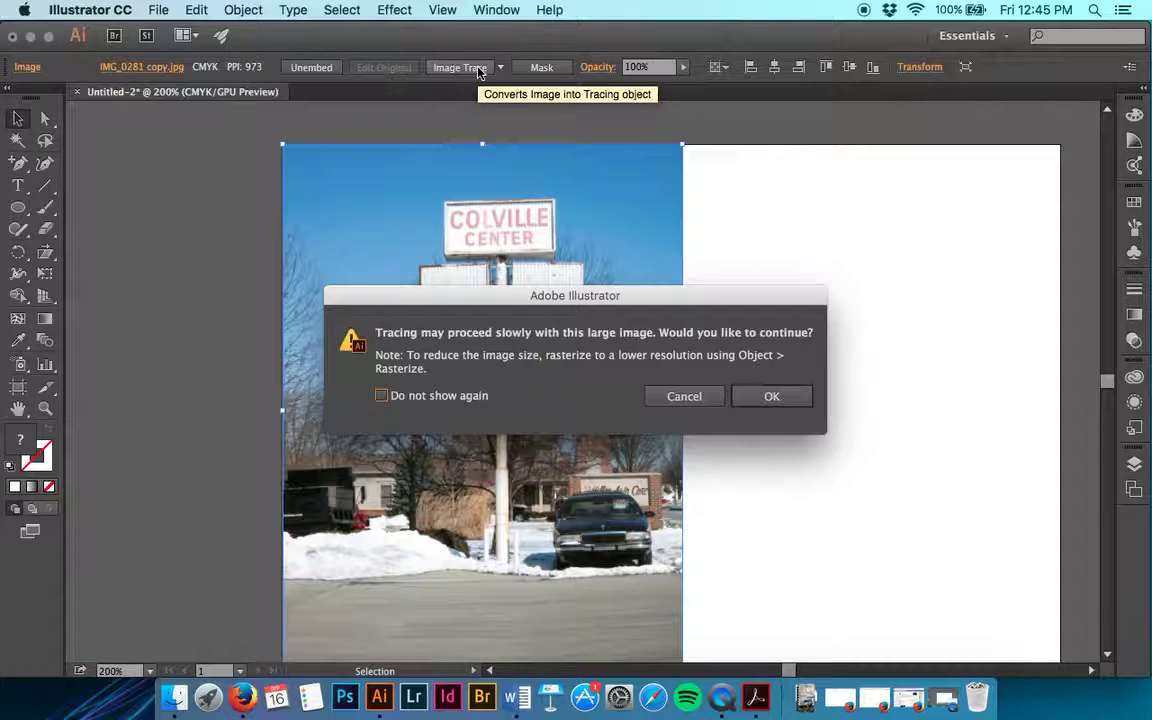
key("Return")
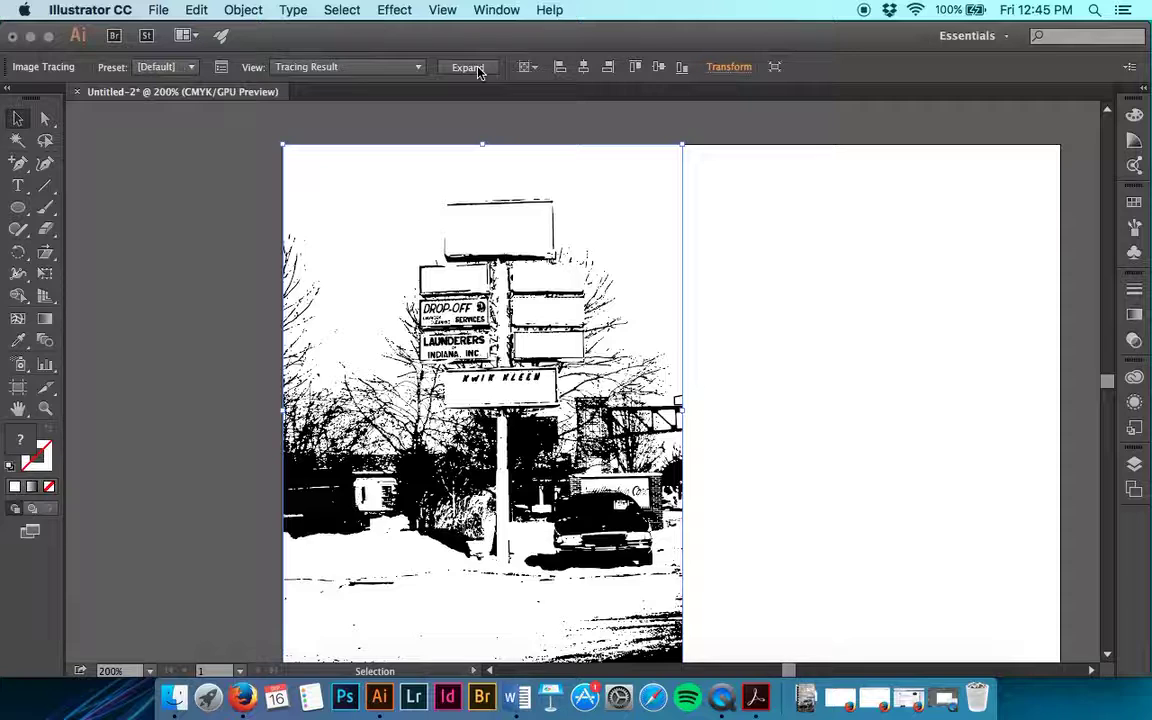
Compare the tracing's views: Tracing Result with Outlines, Outlines, Outlines with Source Image, and Source Image, returning to Tracing Result with Outlines.
left_click(421, 68)
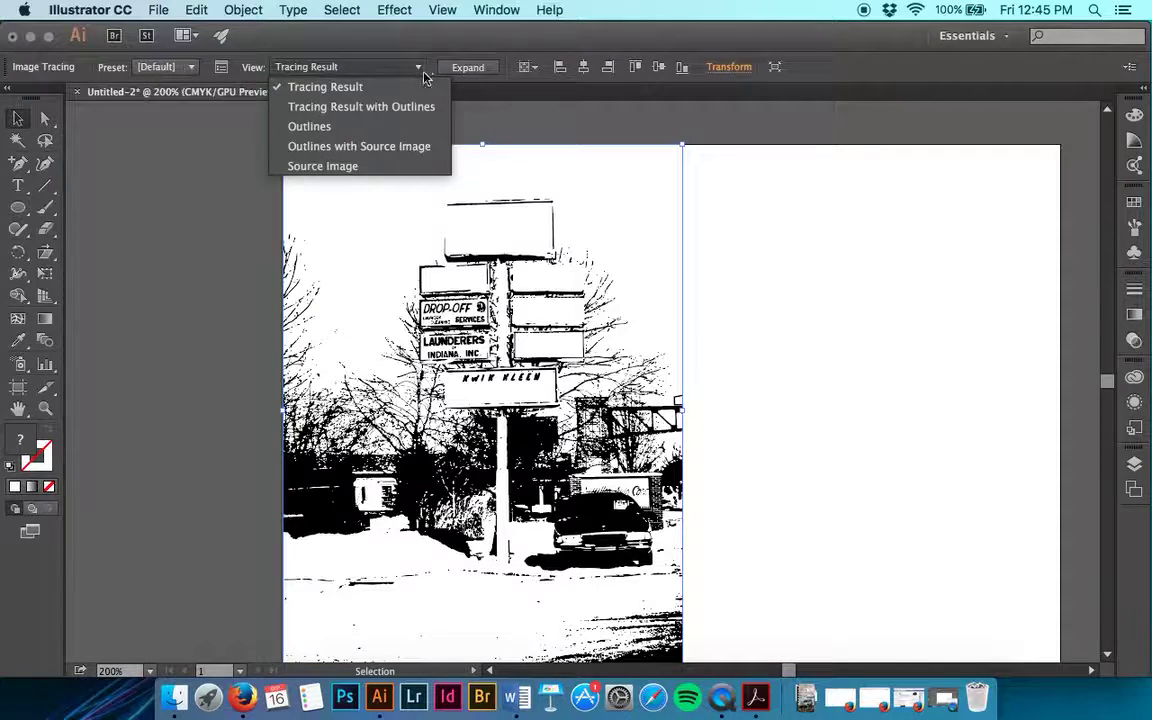
left_click(414, 107)
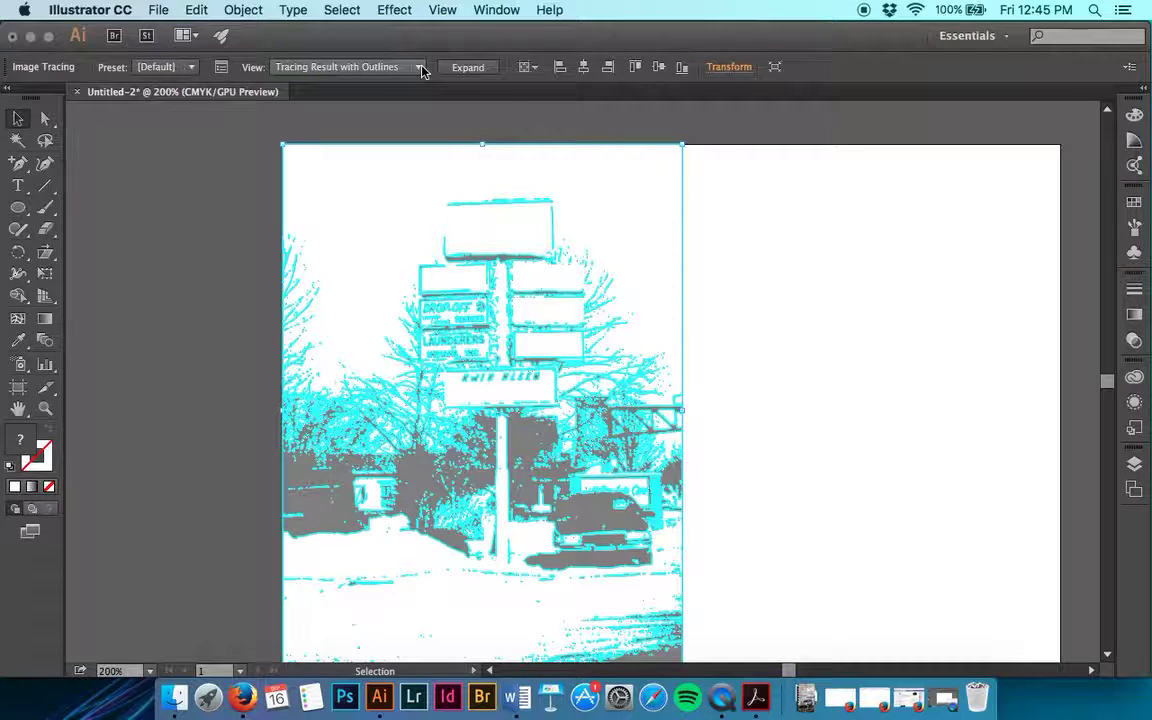
left_click(421, 68)
left_click(404, 125)
left_click(421, 70)
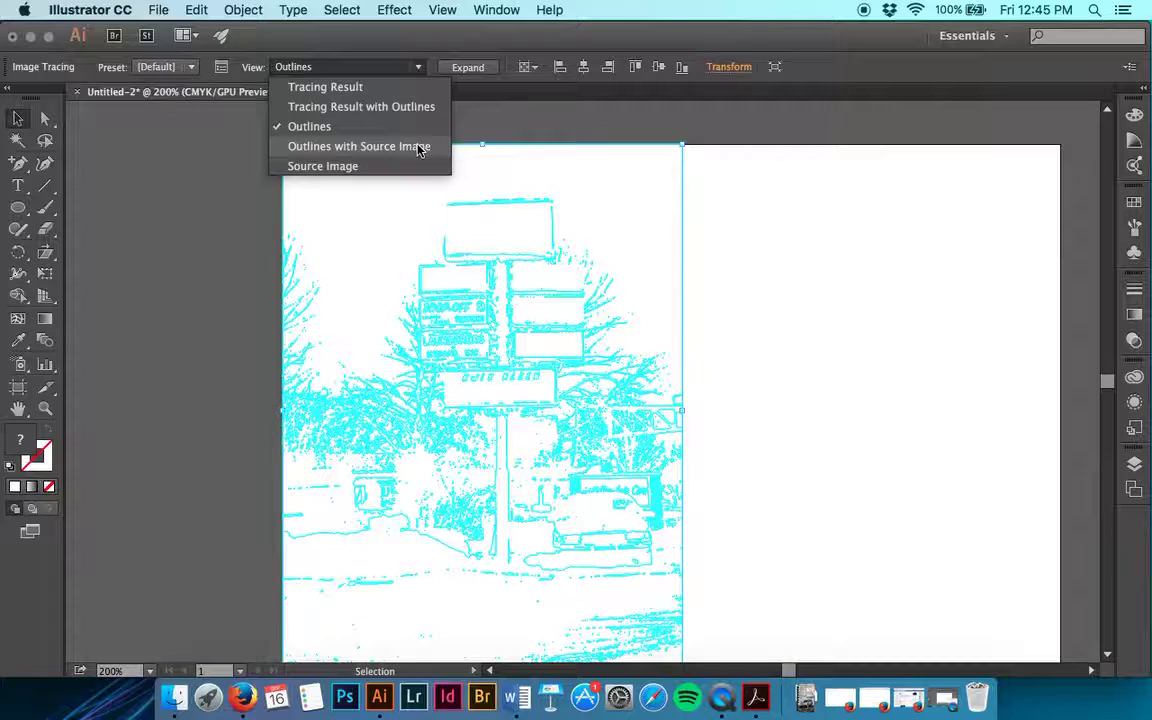
left_click(418, 147)
left_click(372, 66)
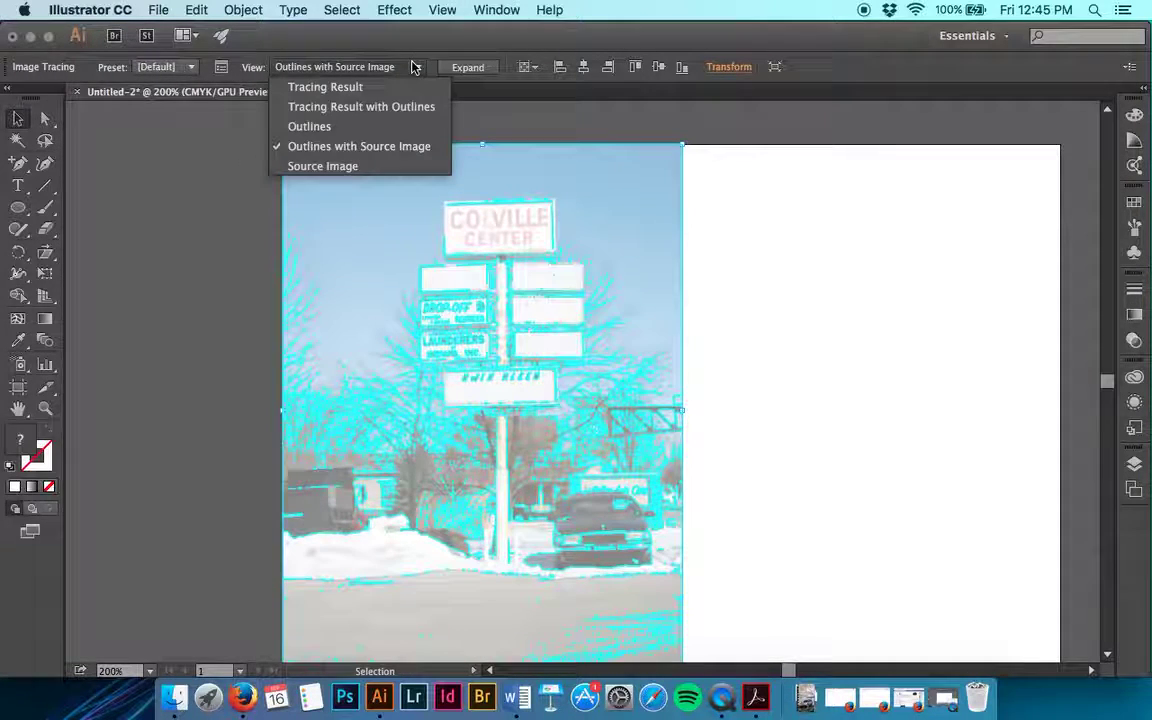
left_click(378, 163)
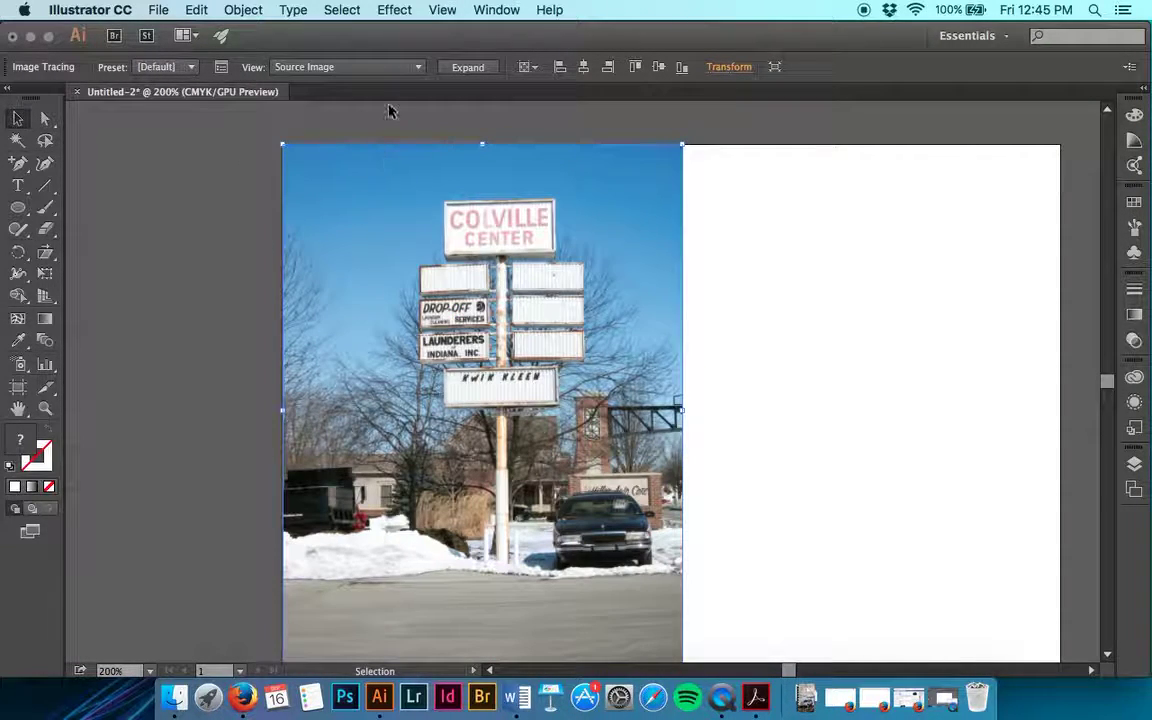
left_click(386, 67)
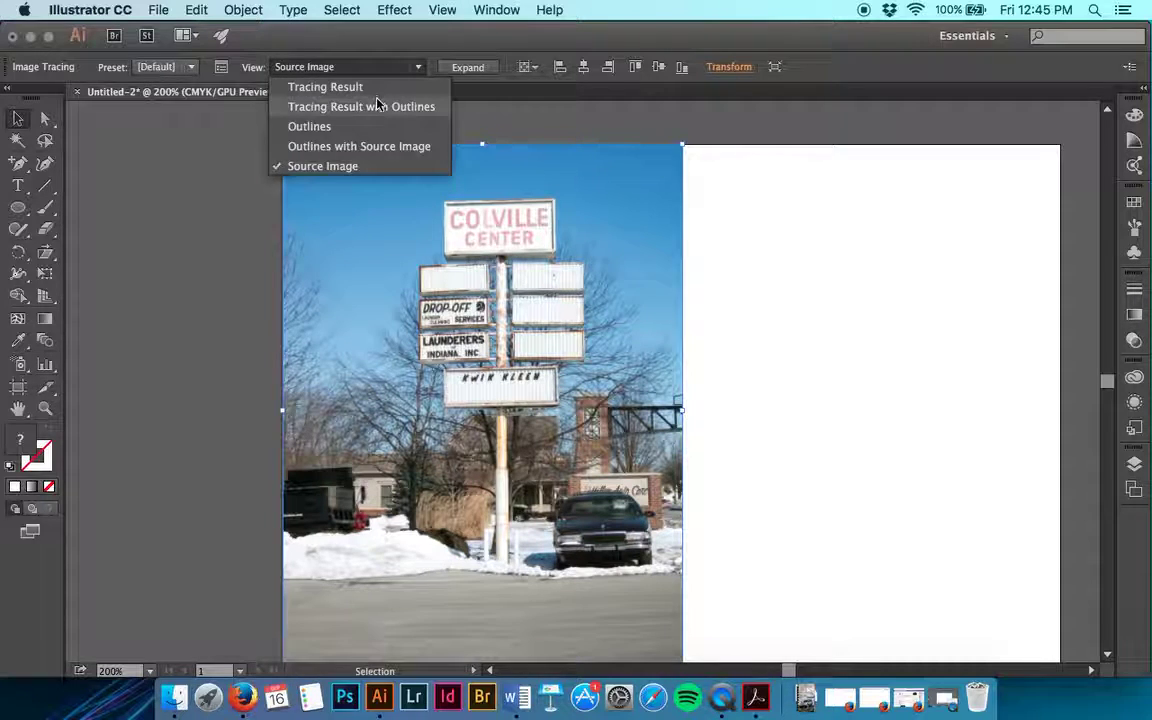
left_click(376, 105)
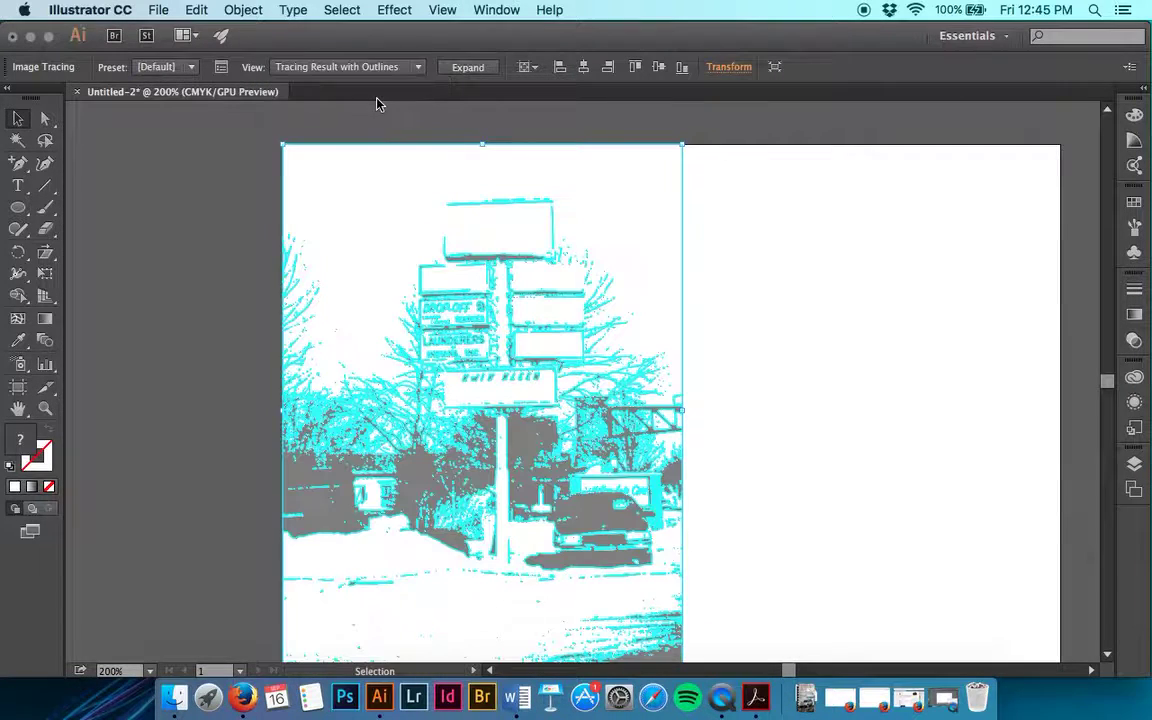
Retrace the photo with the Shades of Gray preset and display it as Tracing Result.
left_click(189, 69)
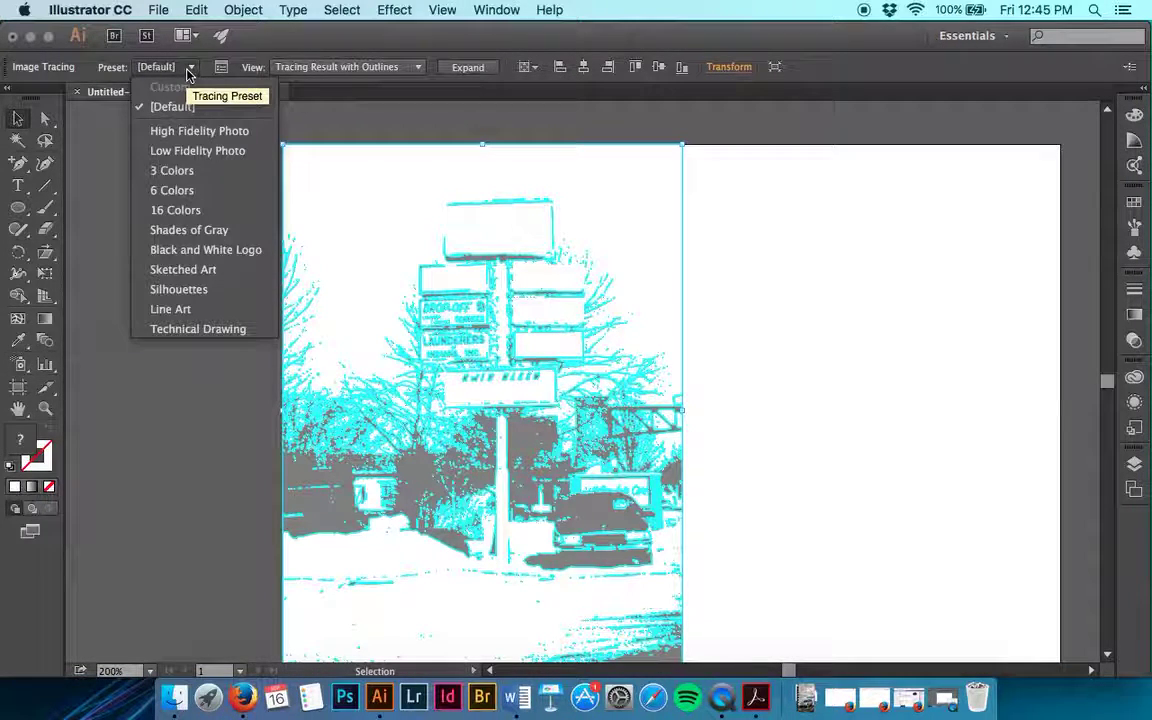
left_click(187, 238)
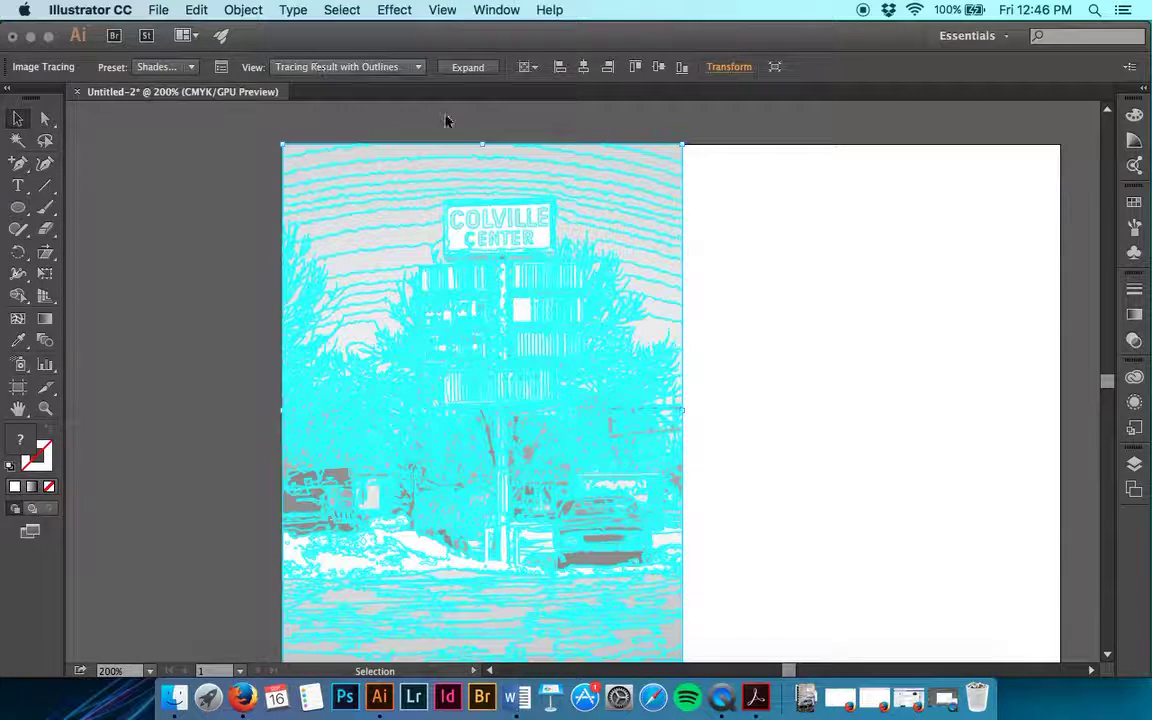
left_click(371, 66)
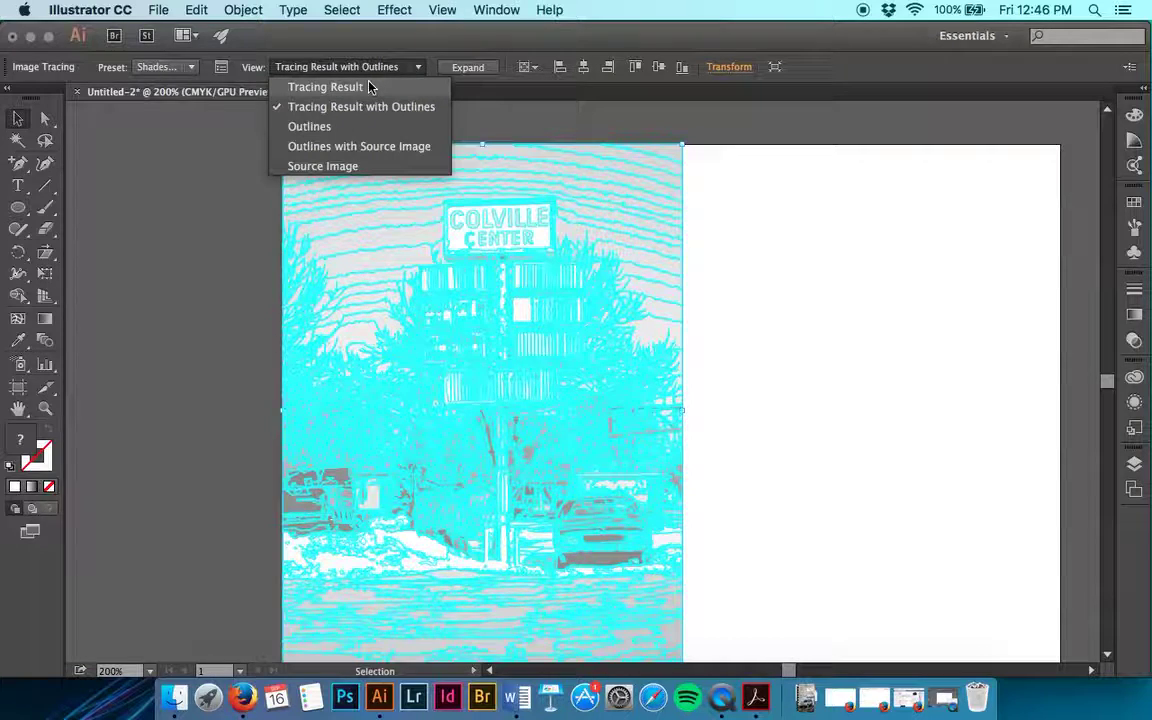
left_click(369, 87)
scroll(730, 228, "down", 3)
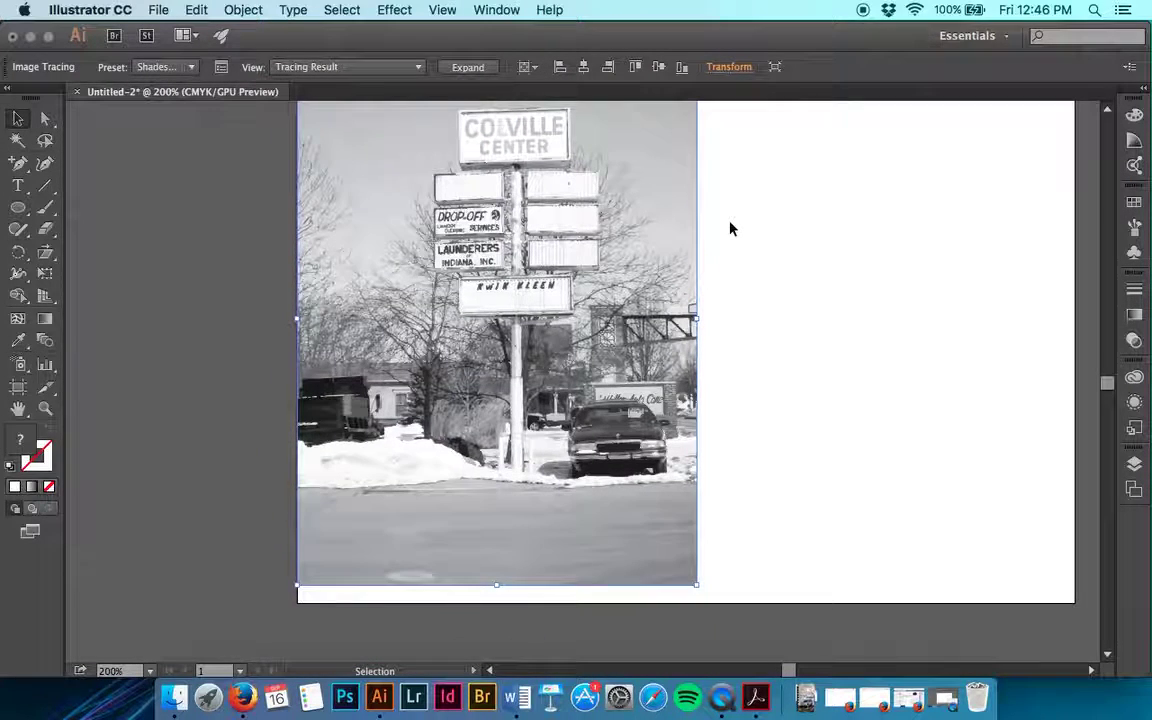
scroll(730, 229, "up", 1)
scroll(730, 229, "up", 1)
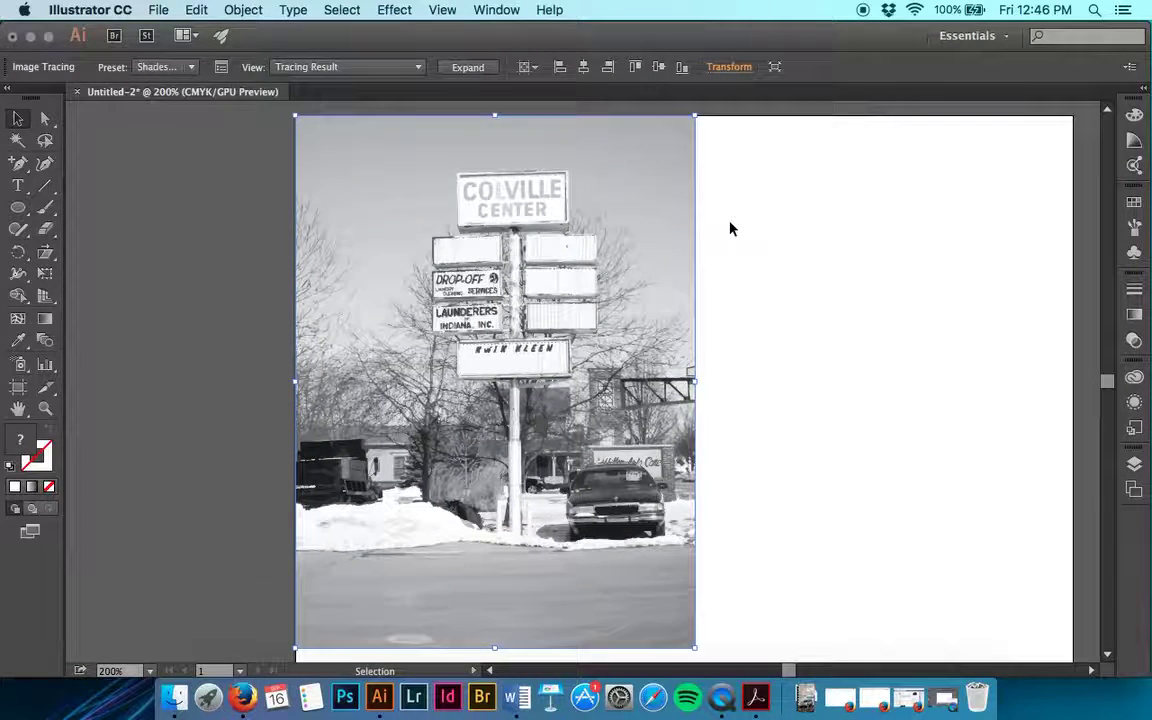
Compare the grayscale trace with the Source Image view and return to Tracing Result.
left_click(383, 68)
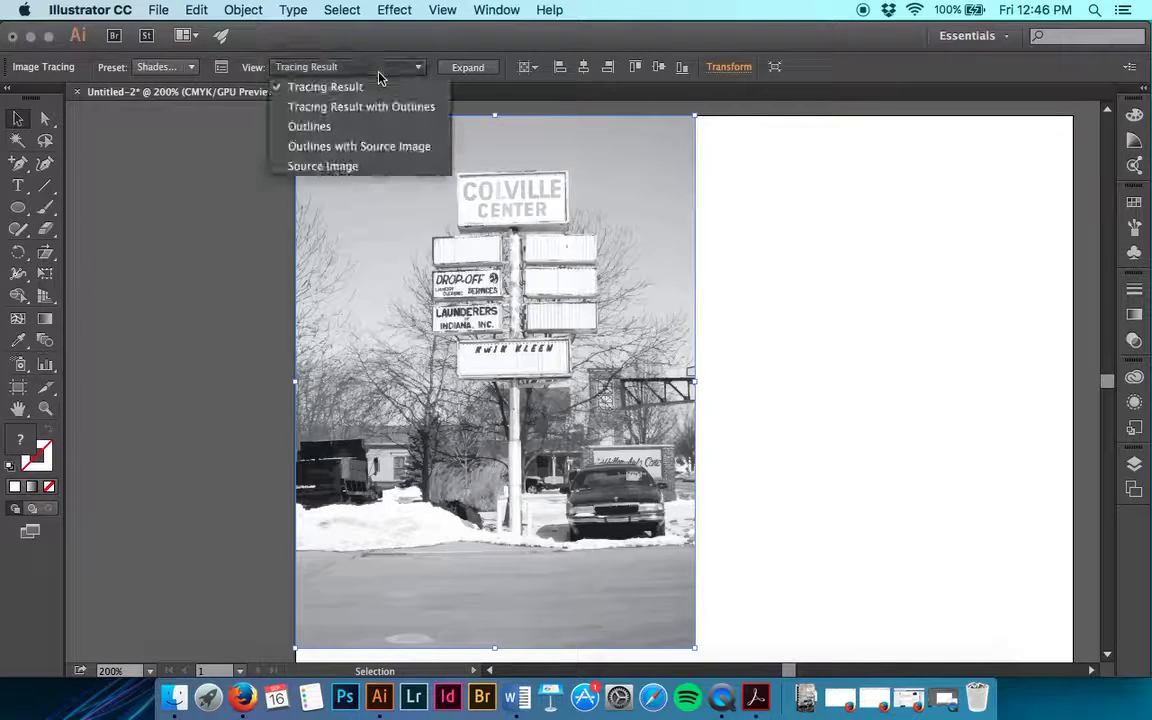
left_click(378, 166)
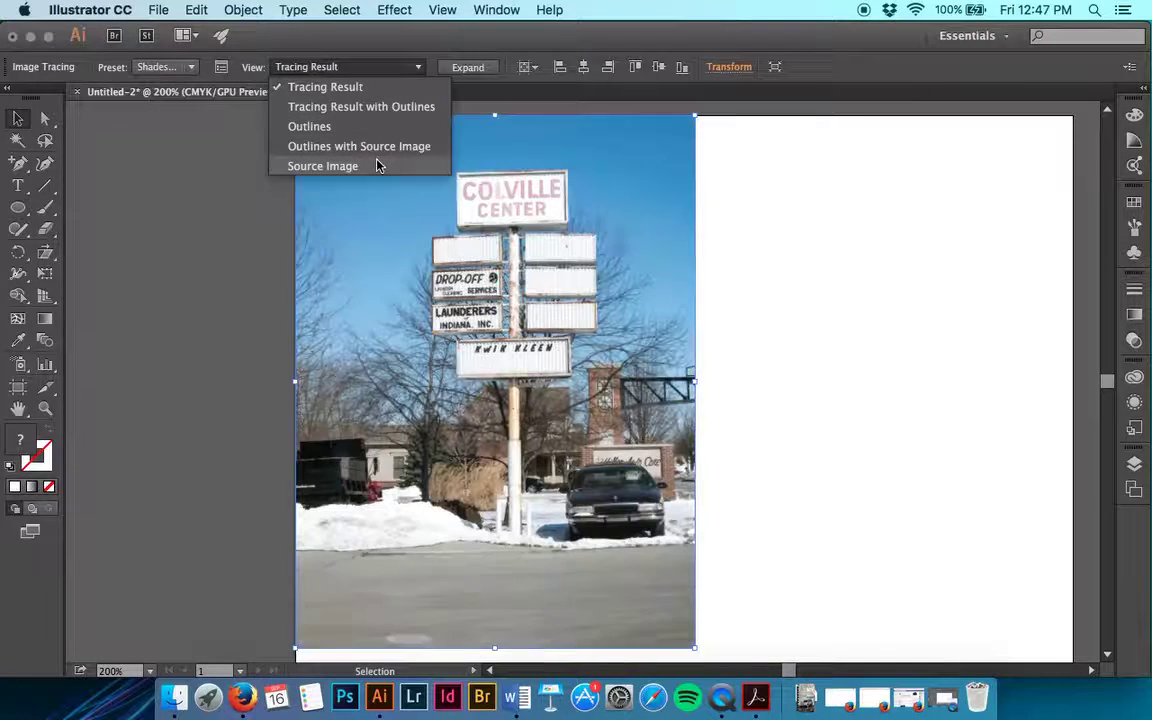
left_click(352, 70)
left_click(330, 87)
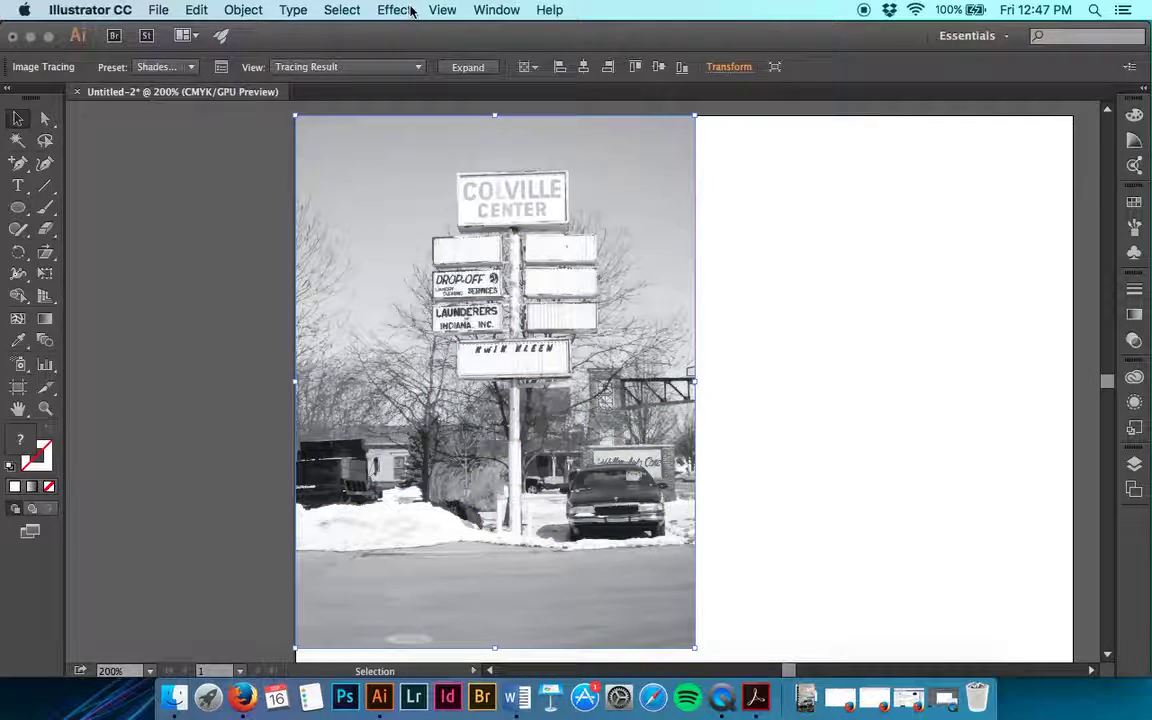
Show the Image Trace settings with the Advanced options expanded and retrace the photo with the Auto-Color preset.
left_click(468, 8)
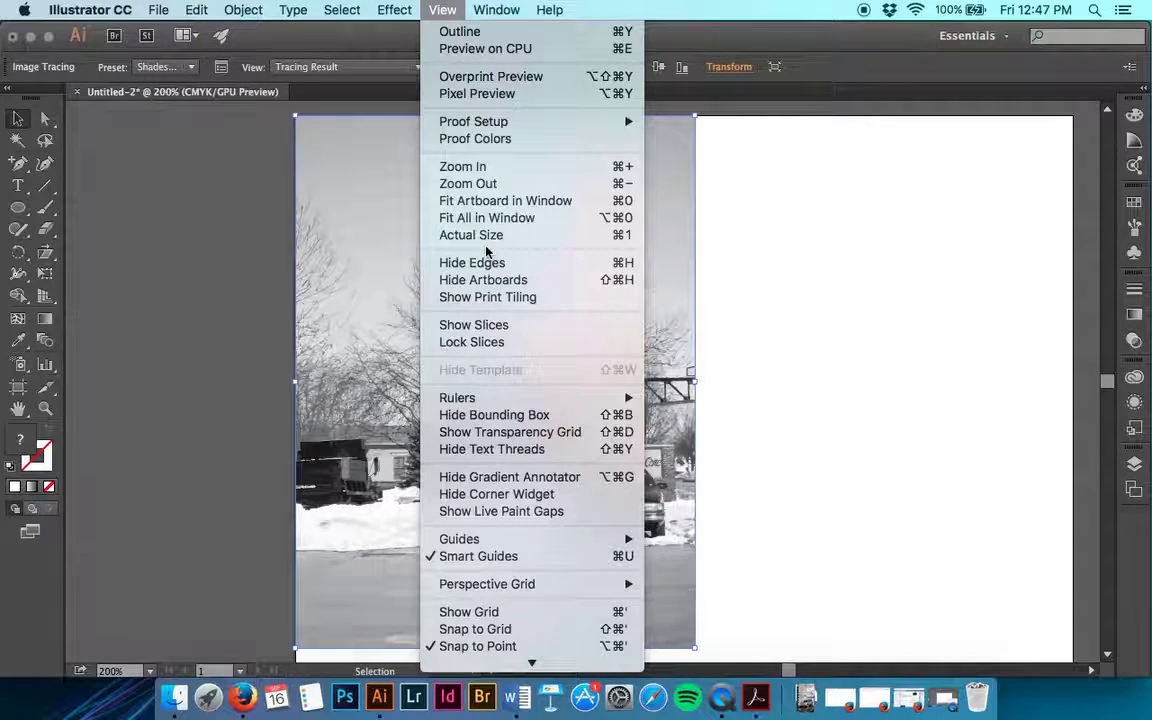
scroll(617, 540, "down", 5)
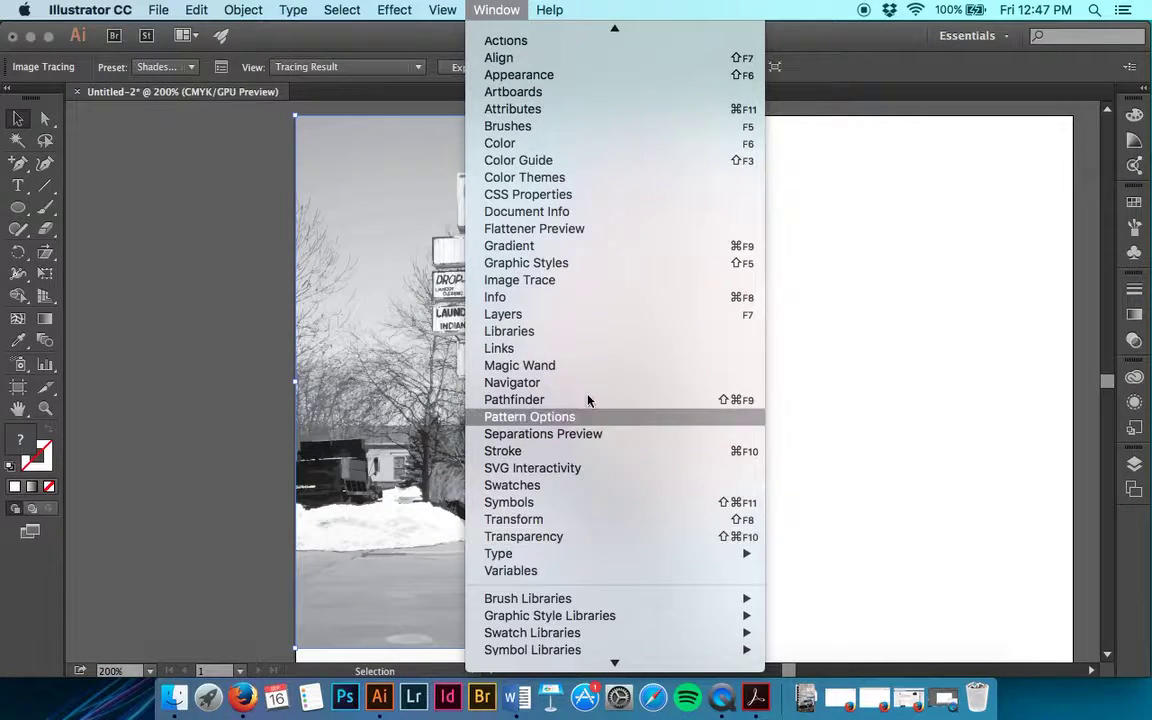
left_click(584, 280)
left_click_drag(756, 205, 841, 132)
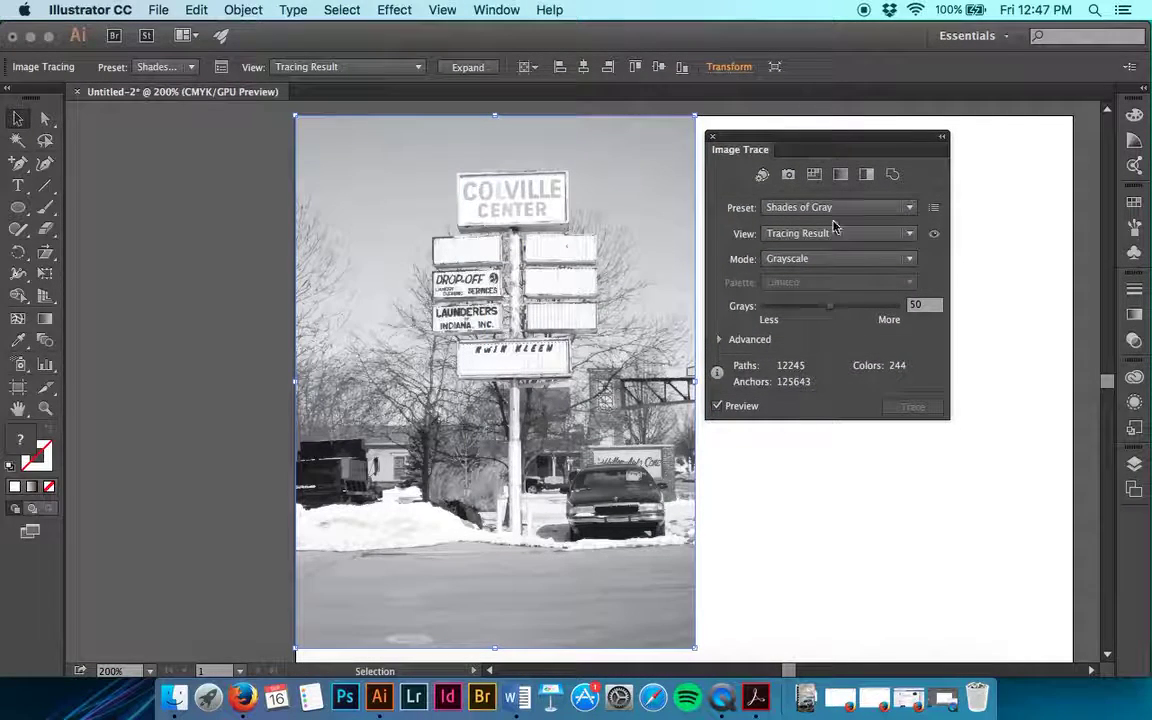
left_click(719, 340)
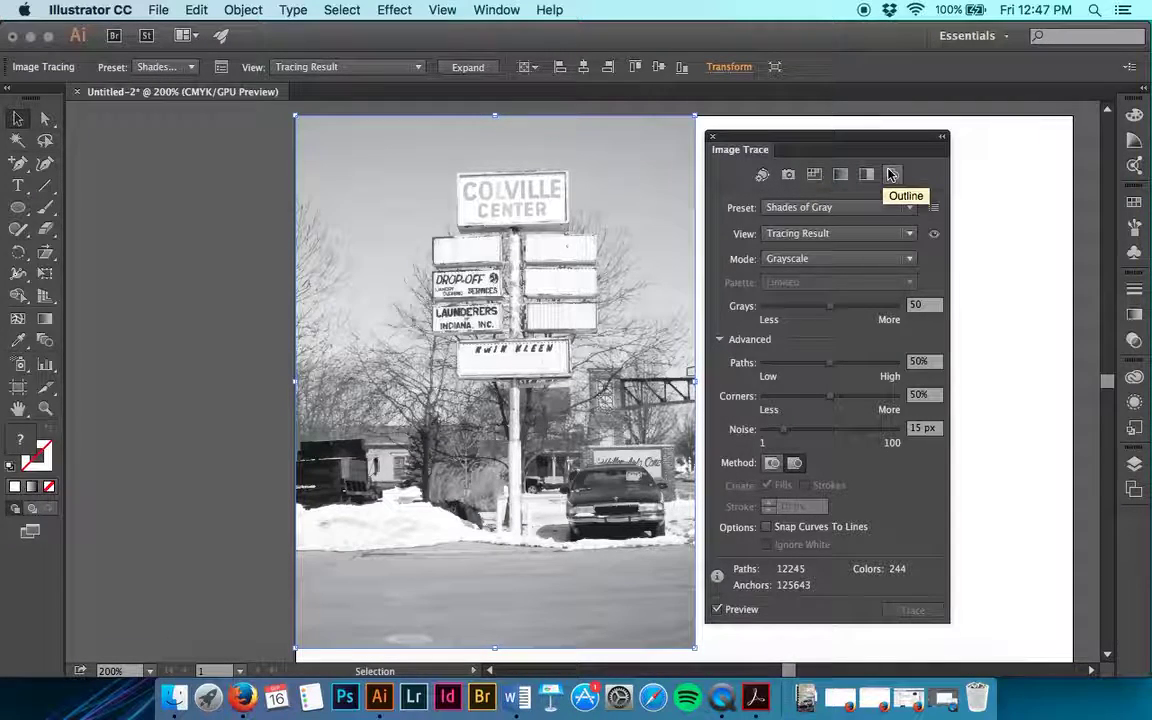
left_click(763, 175)
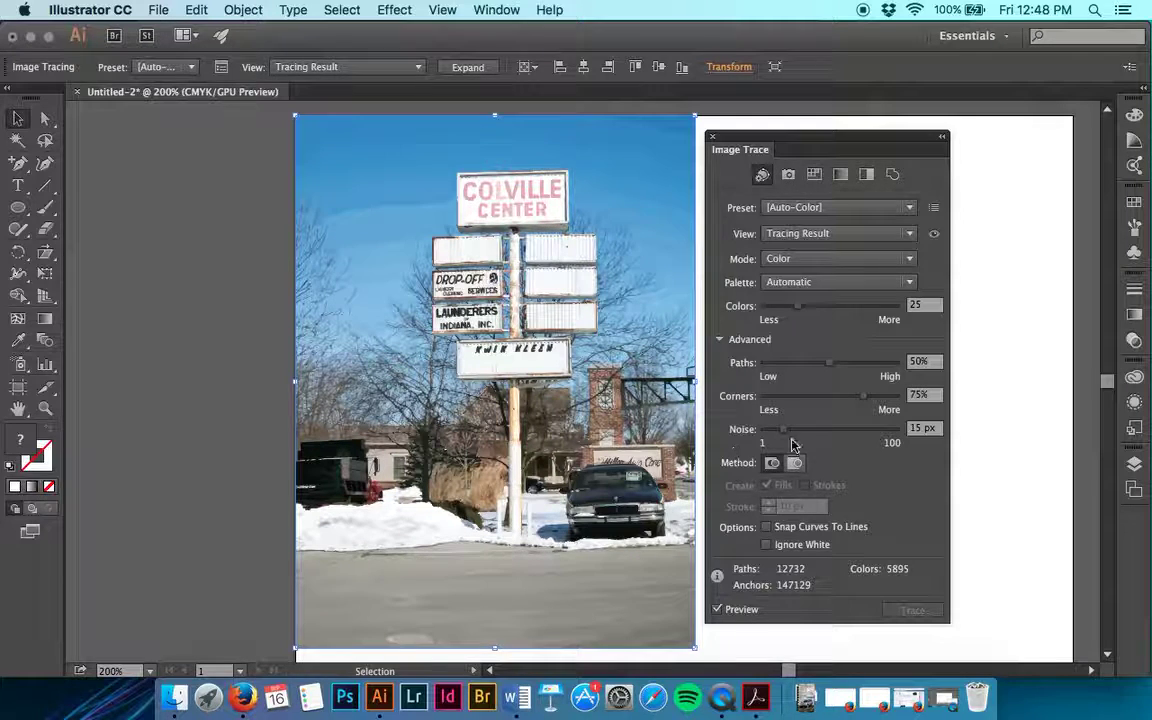
Set Paths to 18%, turn off the trace preview, and set Corners to 29%, Noise to 60 px and the overlapping method.
left_click_drag(830, 363, 790, 370)
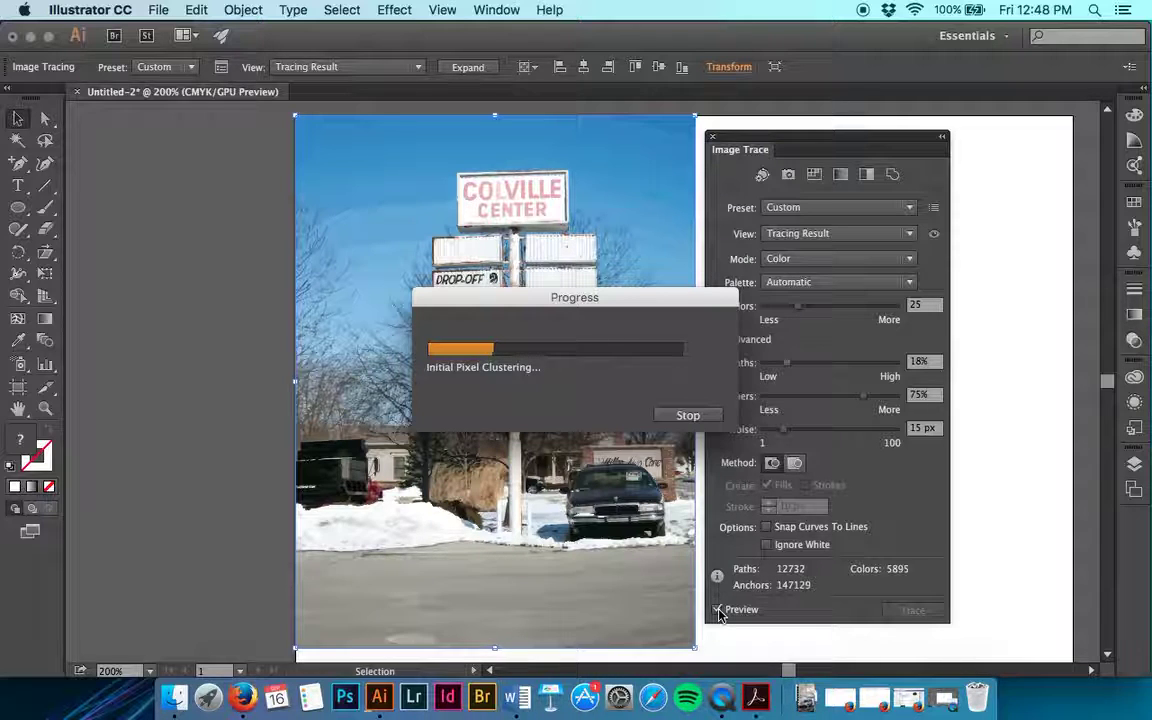
left_click(683, 414)
left_click(717, 609)
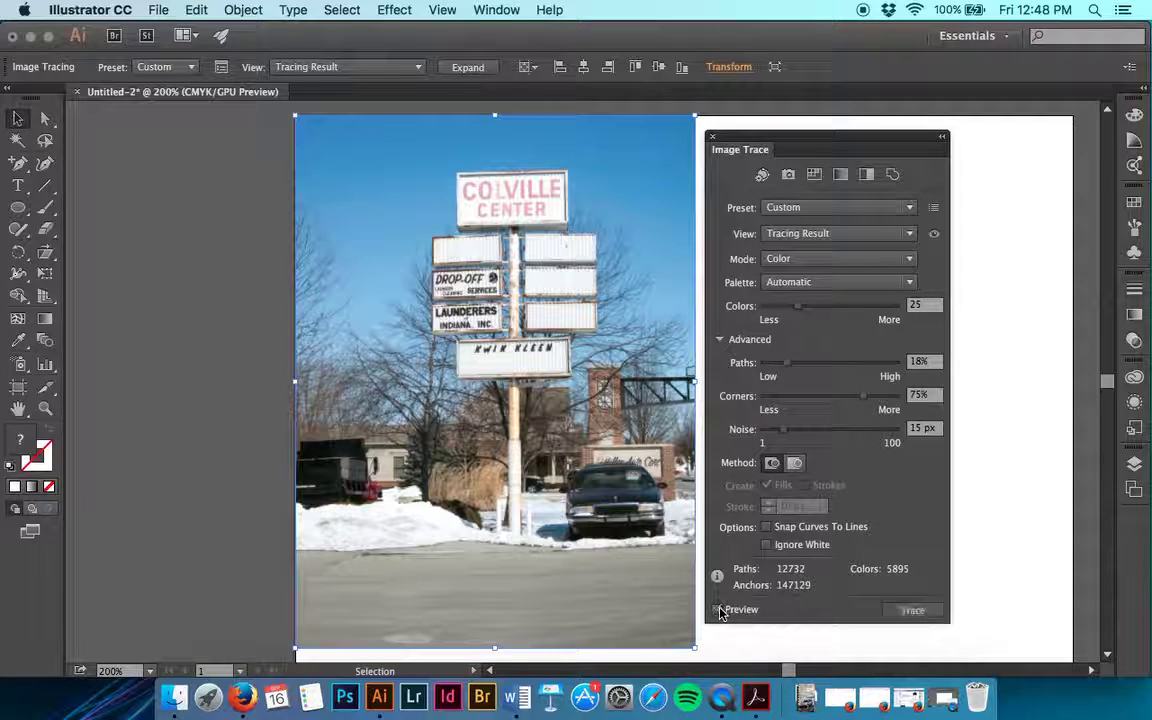
left_click_drag(862, 397, 843, 431)
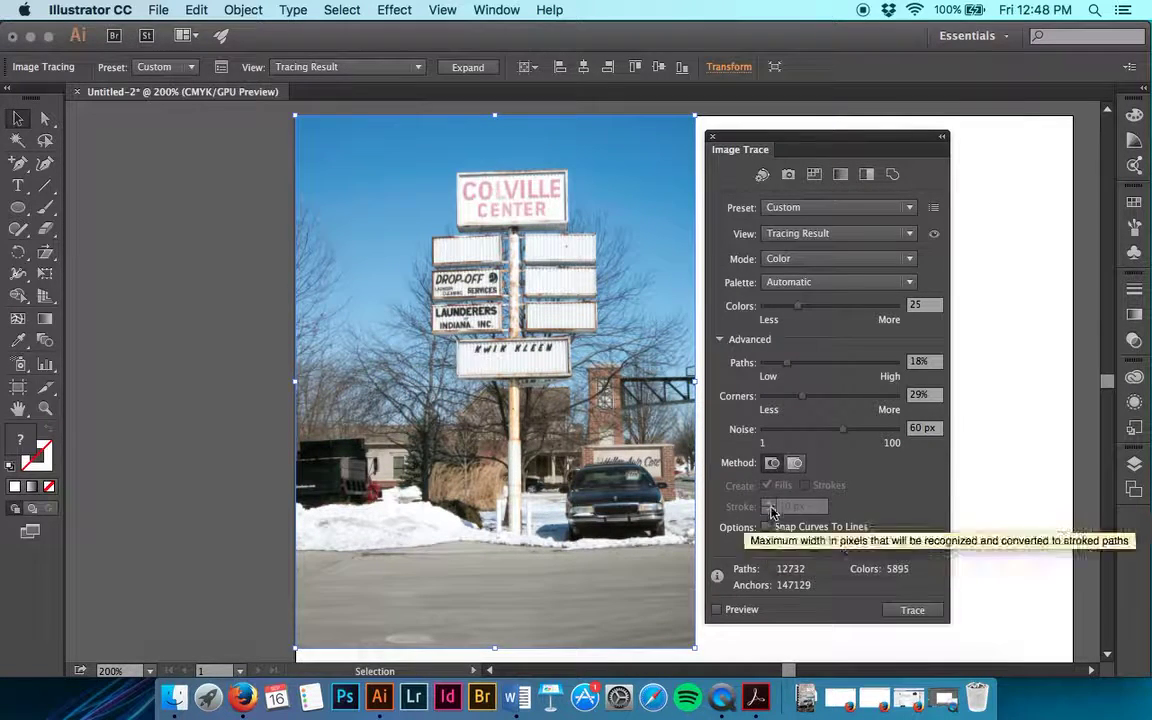
left_click(796, 463)
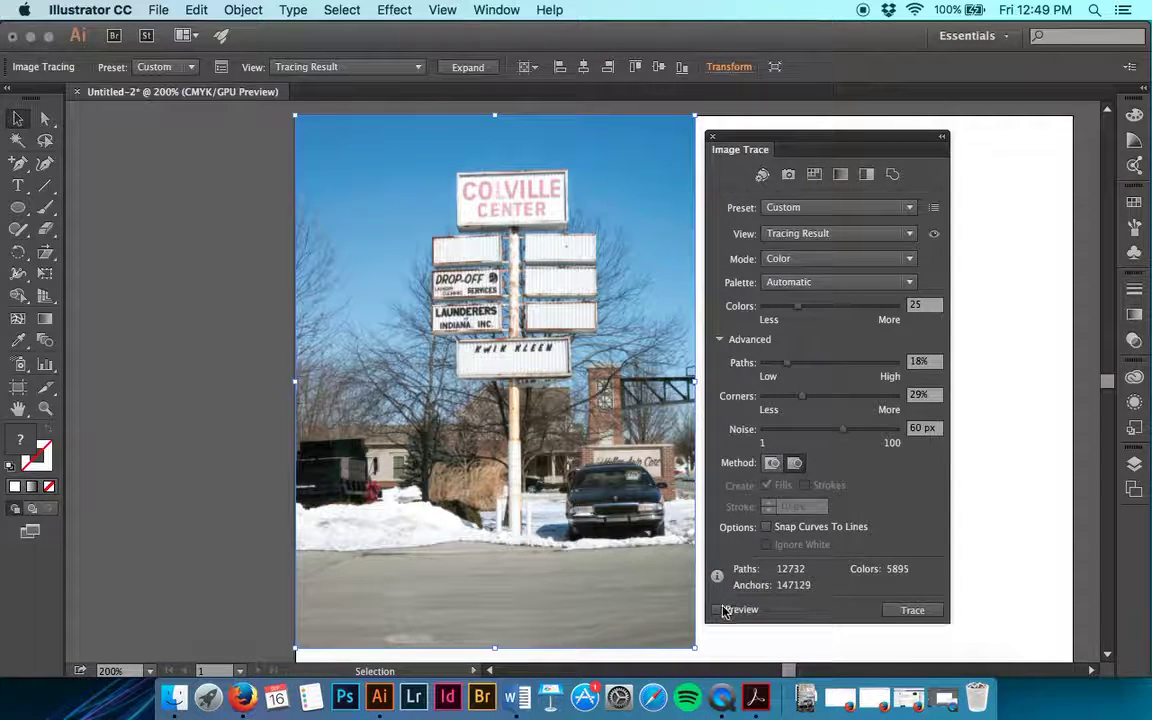
Reduce Corners and Paths to 12% each and Colors to 11, and retrace the photo with the preview on.
mouse_move(804, 401)
left_mouse_down()
mouse_move(784, 399)
mouse_move(776, 368)
left_mouse_up()
left_click_drag(792, 314, 779, 319)
left_click(845, 602)
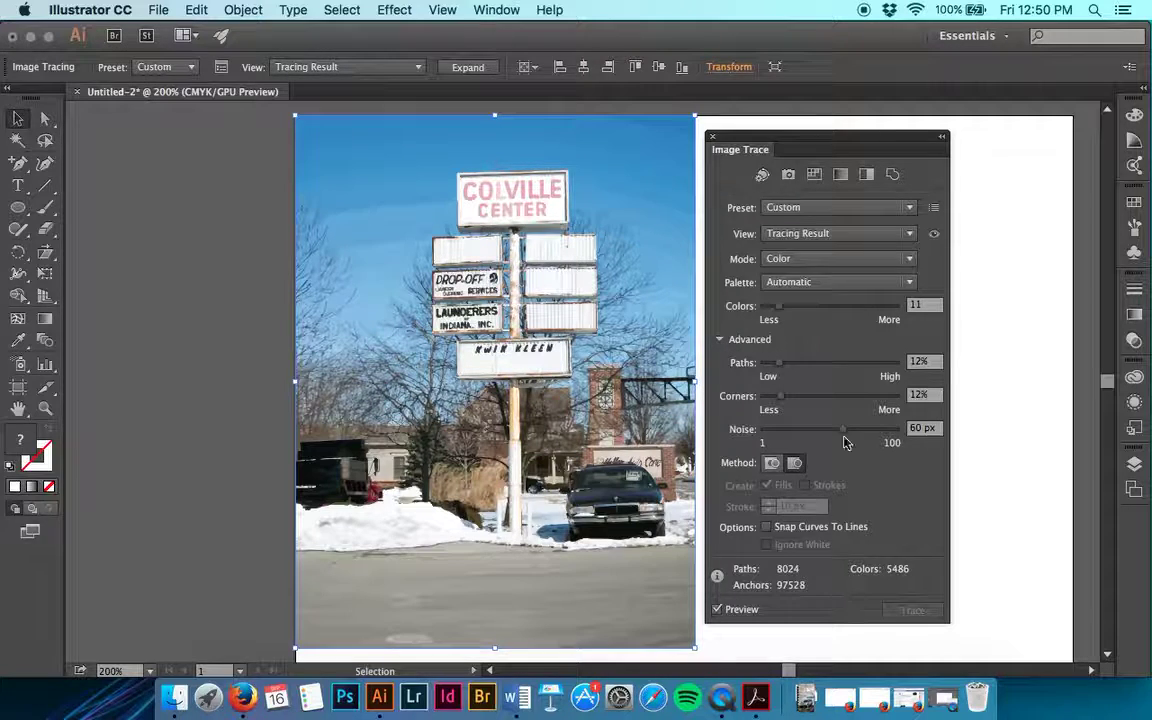
Expand the tracing into editable vector paths and close the Image Trace settings, keeping the expanded artwork selected.
left_click(465, 68)
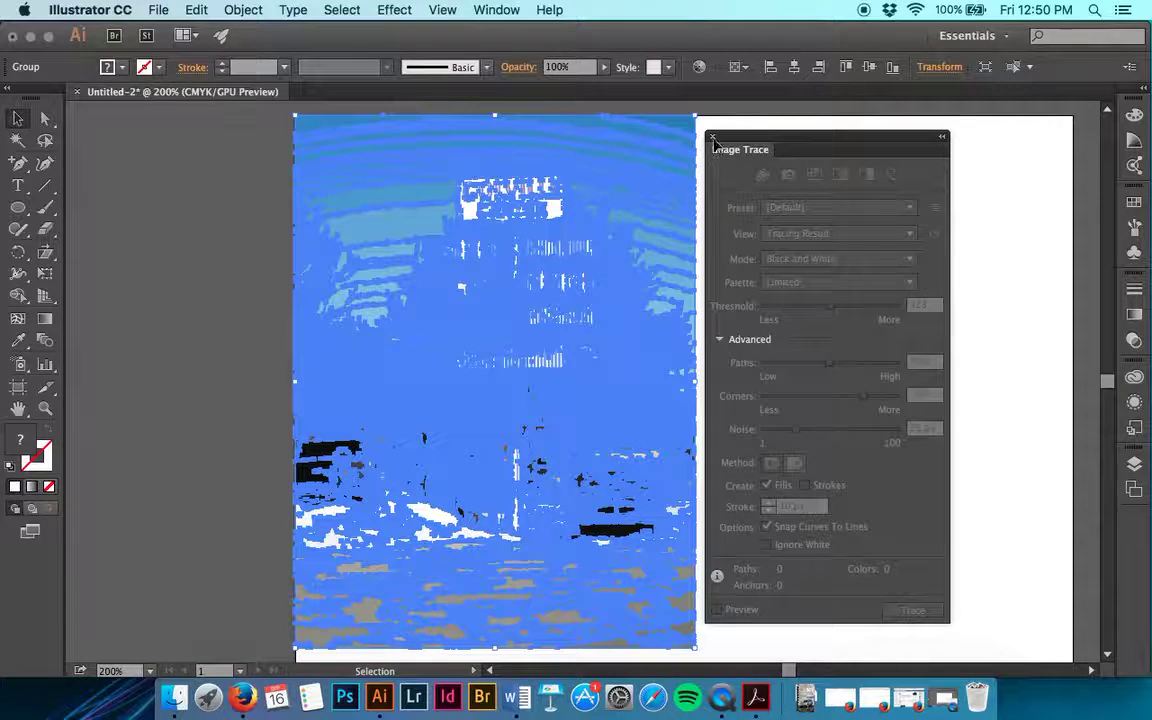
left_click(712, 138)
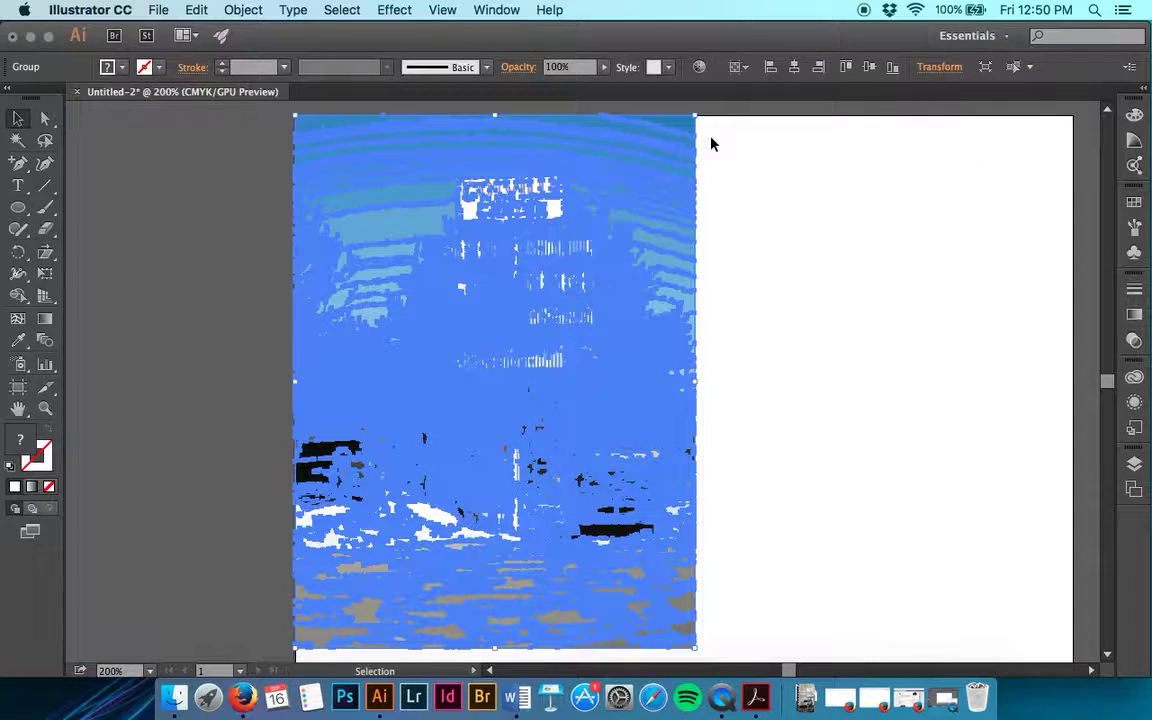
key("Delete")
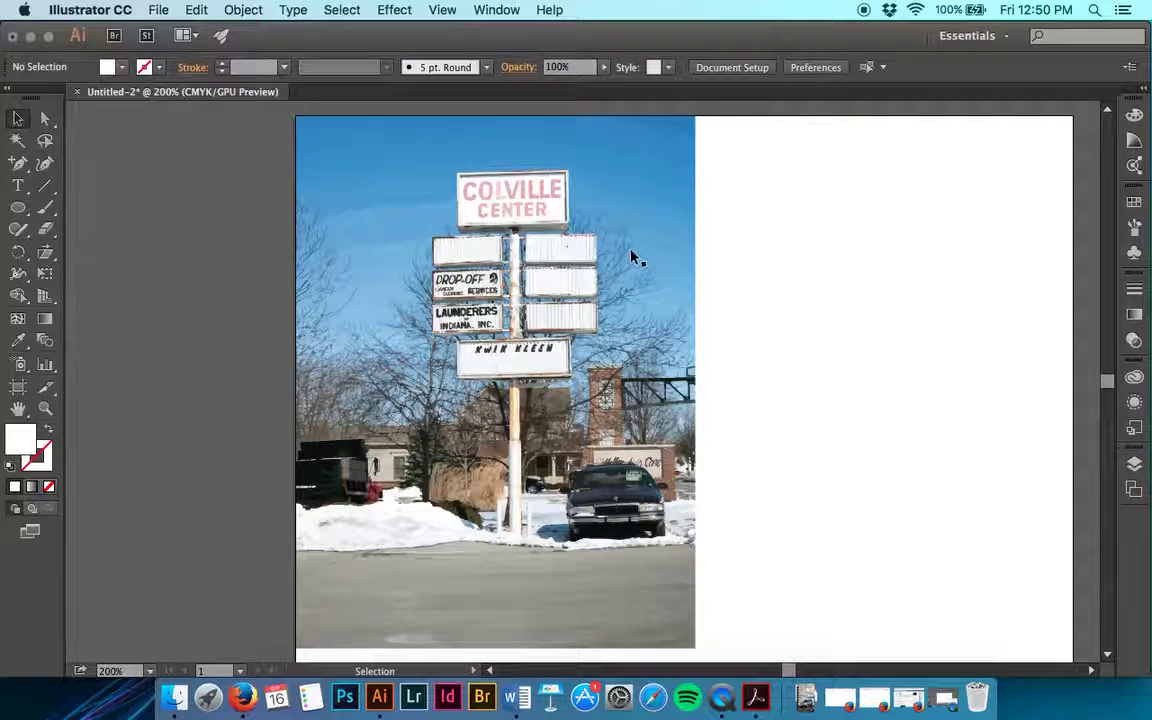
key("super+z")
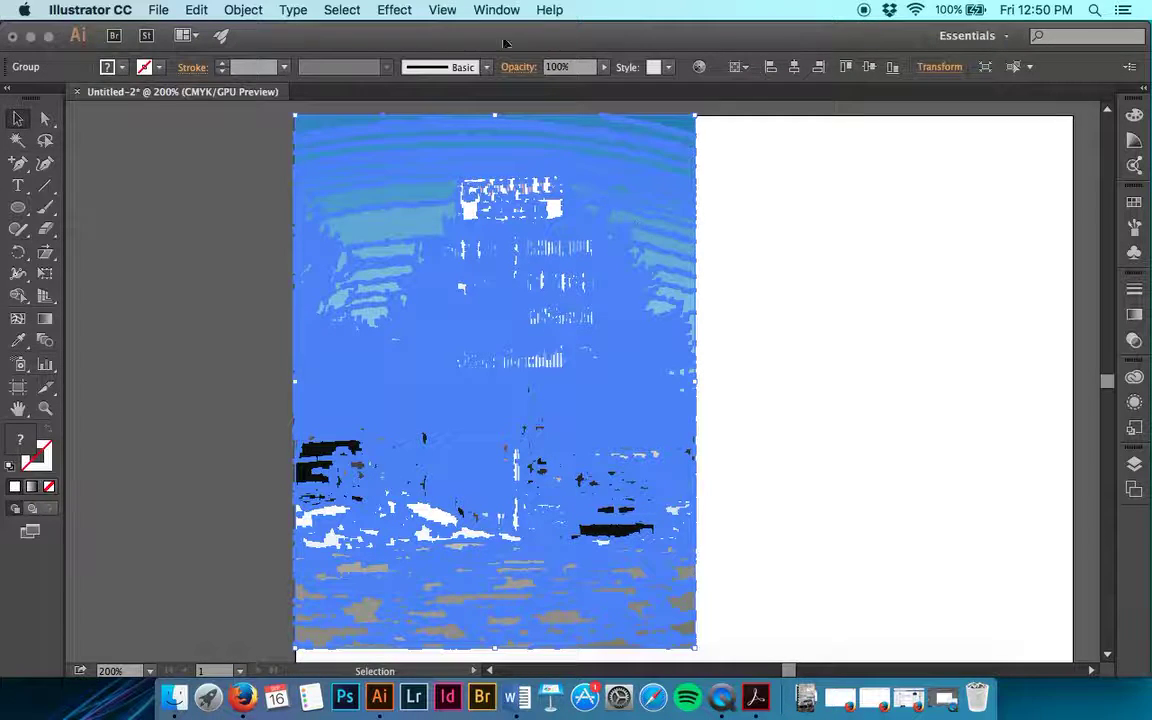
Ungroup the expanded artwork into separate paths and deselect everything.
left_click(240, 9)
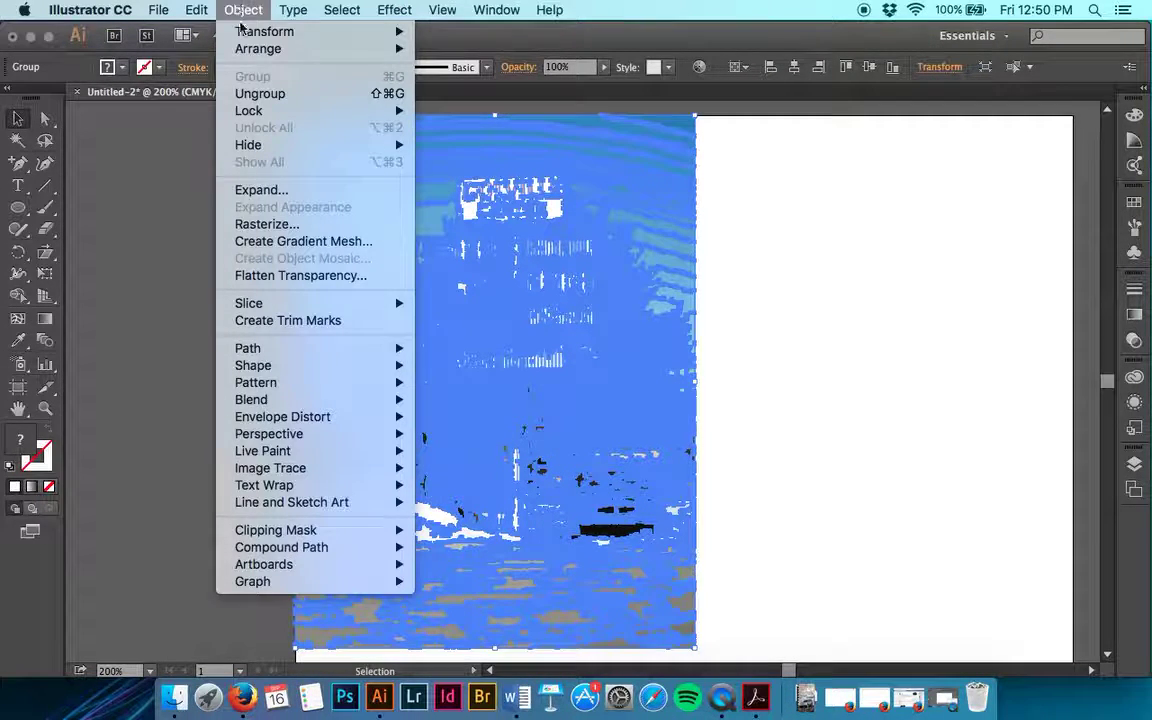
left_click(259, 93)
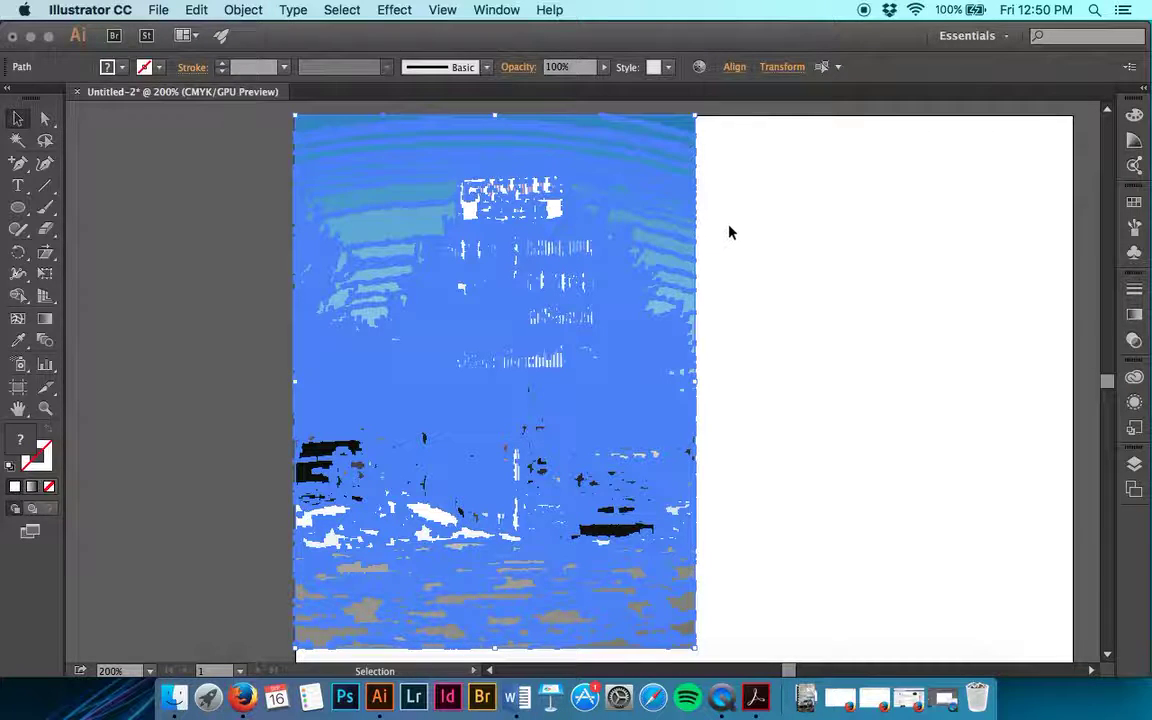
left_click(699, 237)
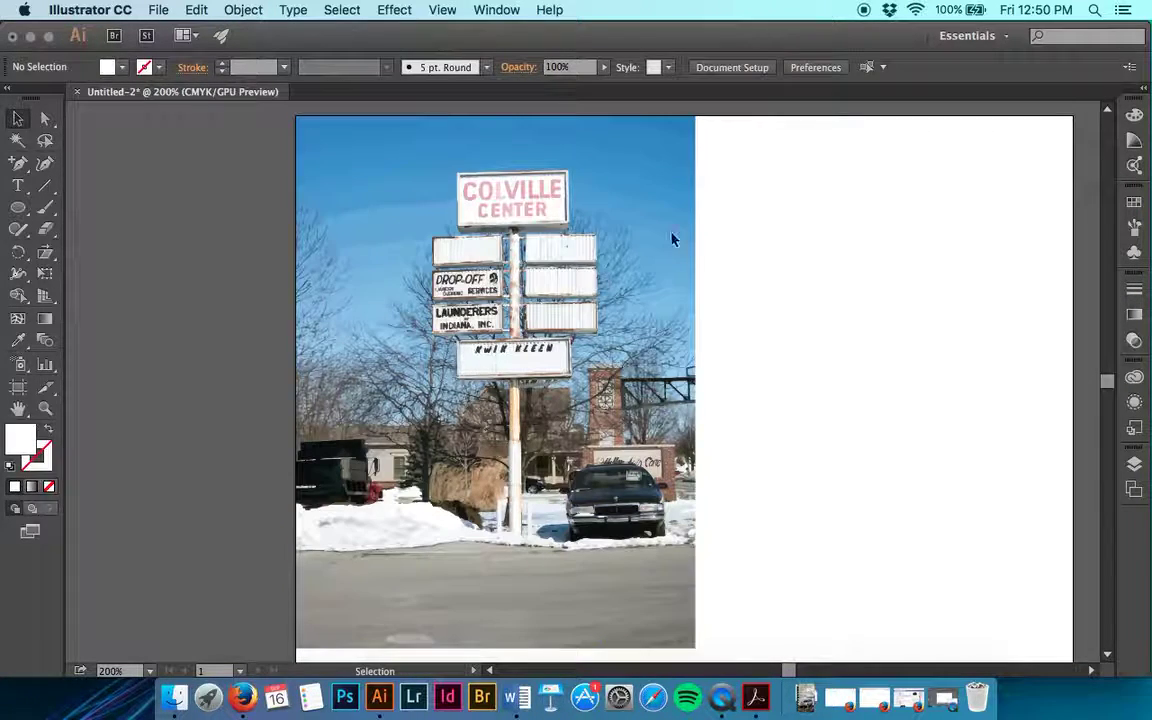
Move the letter R from the Colville Center sign and small traced pieces of the picture onto the artboard's blank area.
left_click(642, 239)
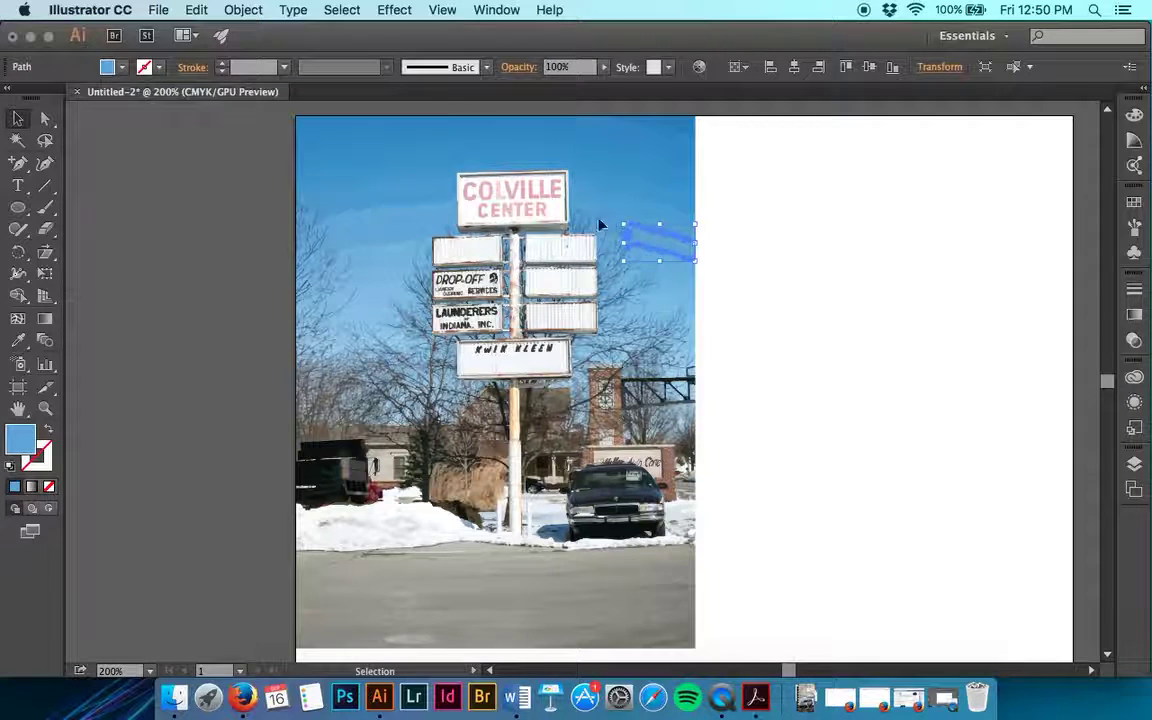
left_click(549, 210)
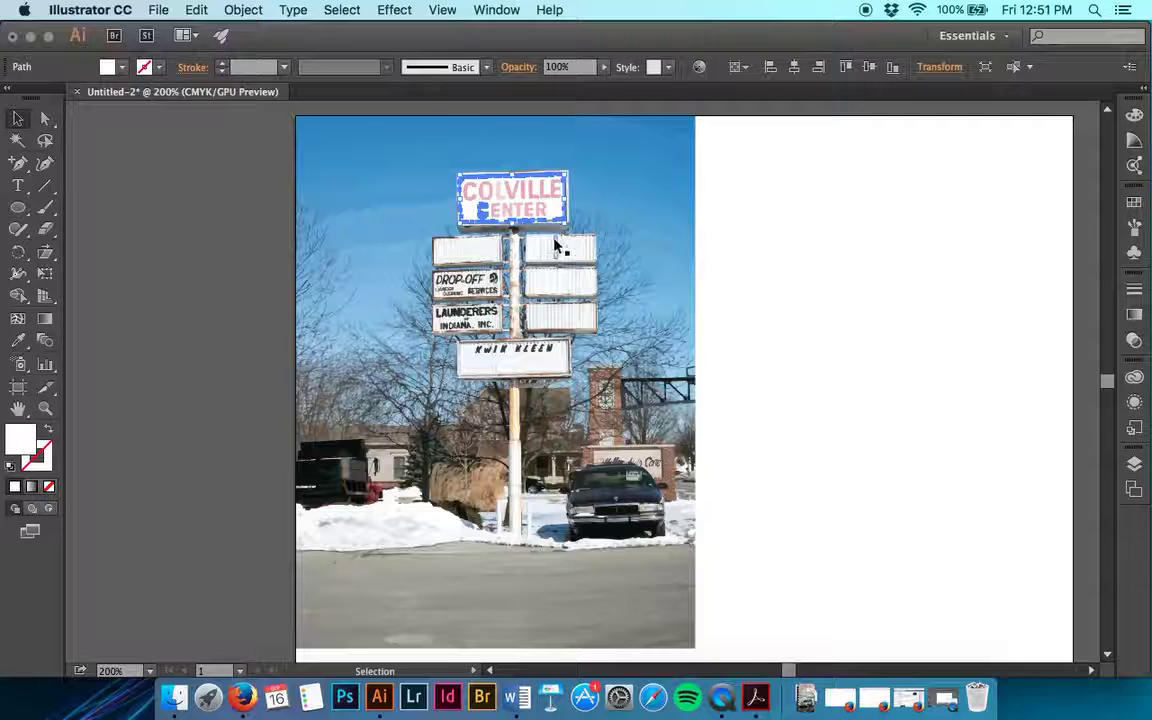
left_click_drag(549, 210, 797, 247)
left_click_drag(565, 251, 758, 247)
left_click_drag(742, 338, 779, 342)
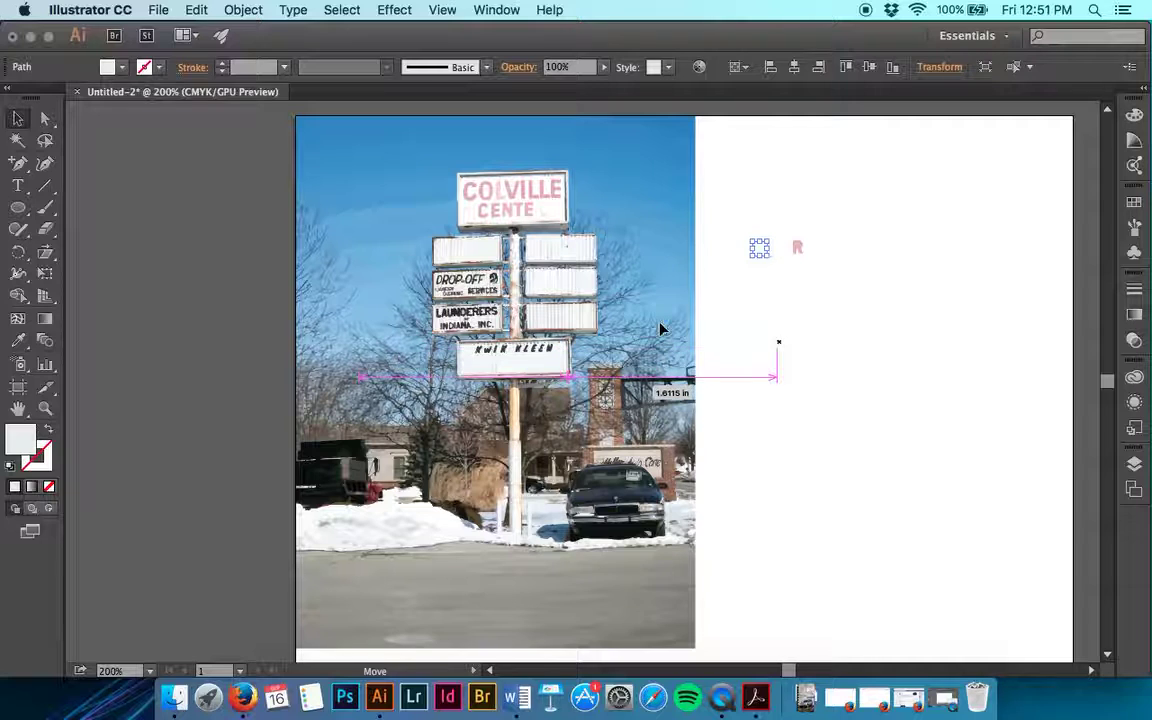
Delete the first letter E of KLEEN from the KWIK KLEEN sign.
left_click(531, 351)
left_click(534, 356)
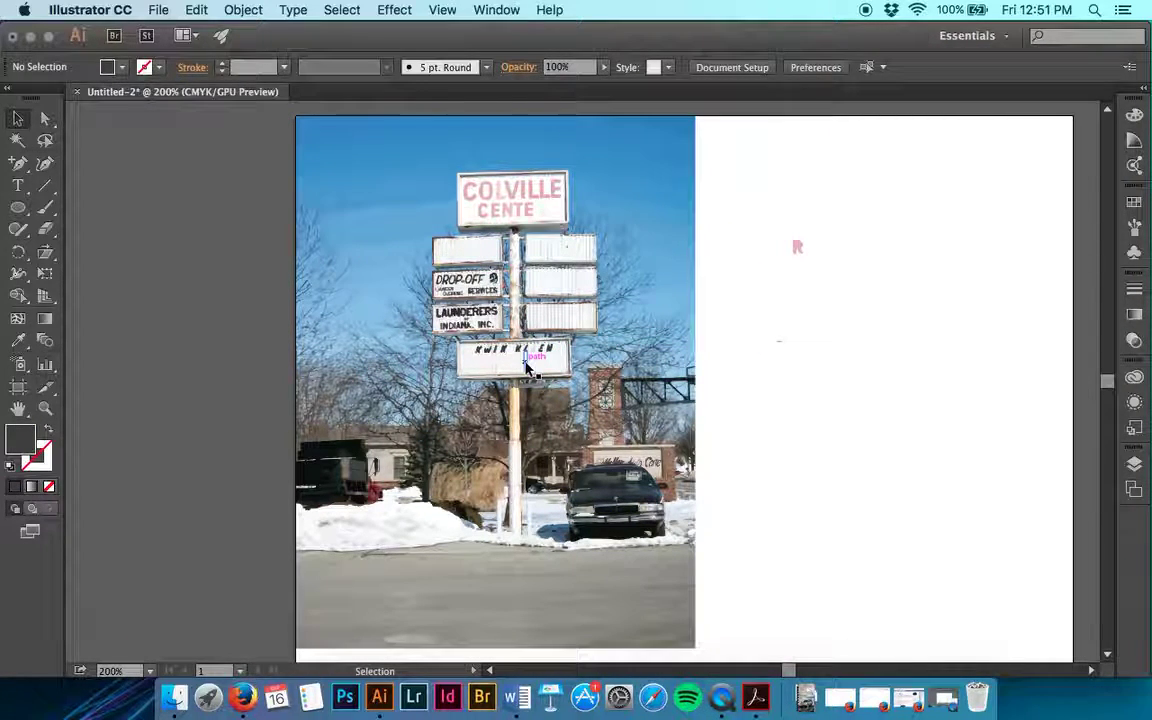
Select the traced paths across the middle of the picture, from the Colville Center sign down to the car, and open Recolor Artwork.
mouse_move(740, 487)
left_mouse_down()
mouse_move(545, 365)
mouse_move(398, 216)
mouse_move(360, 224)
left_mouse_up()
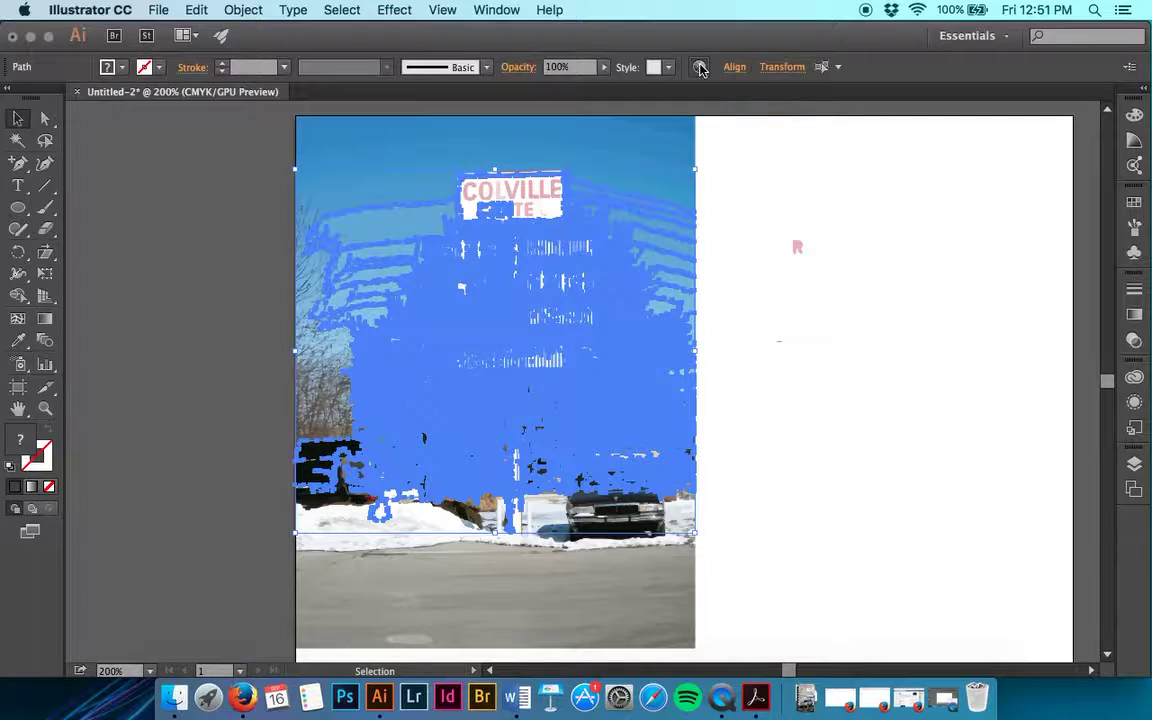
key("Delete")
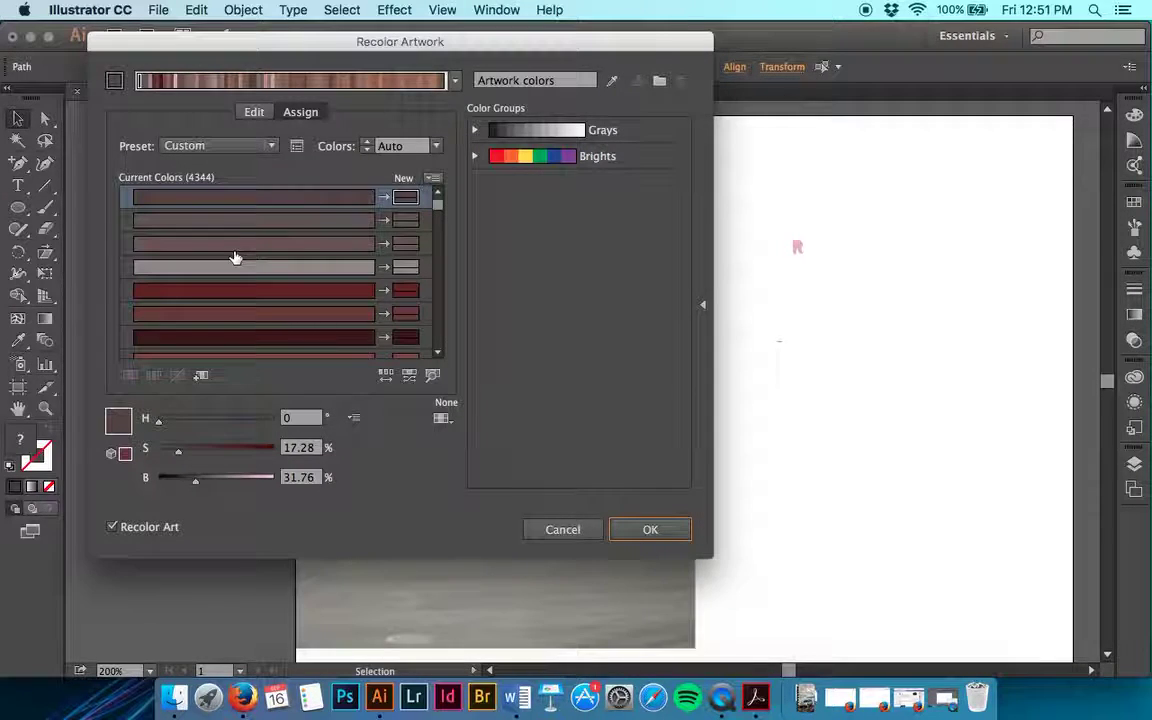
Replace one gray-brown color further down the list of current artwork colors with magenta #96157E.
left_click_drag(438, 208, 263, 246)
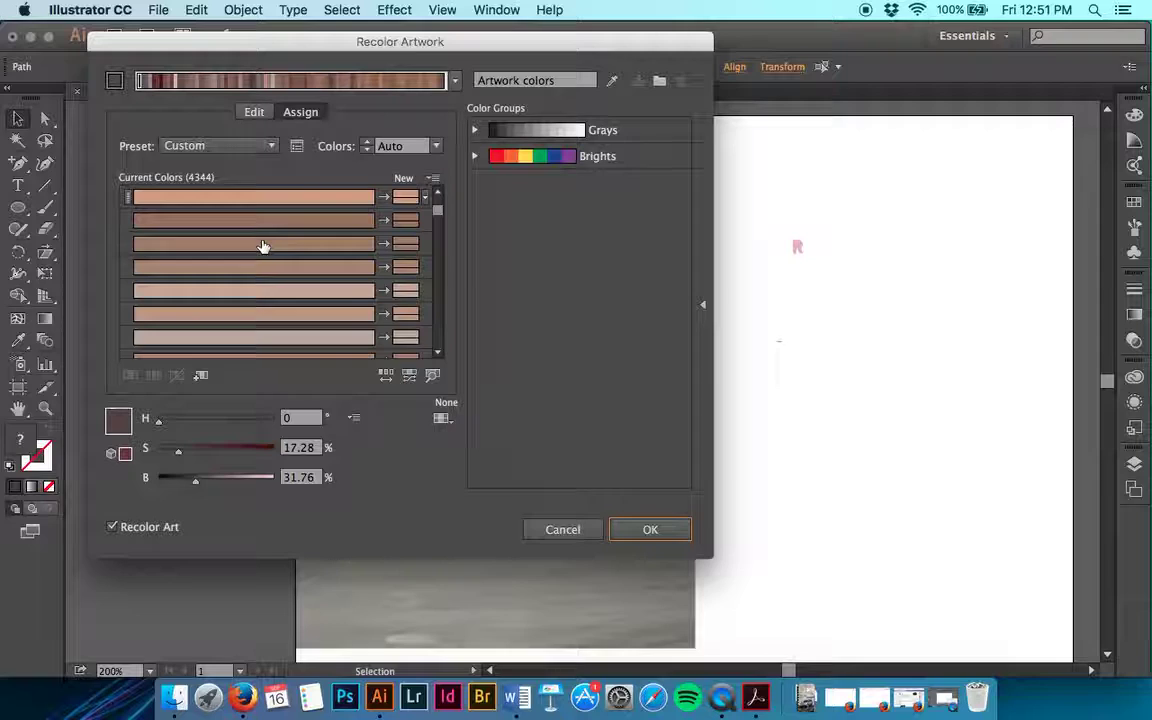
scroll(263, 246, "down", 5)
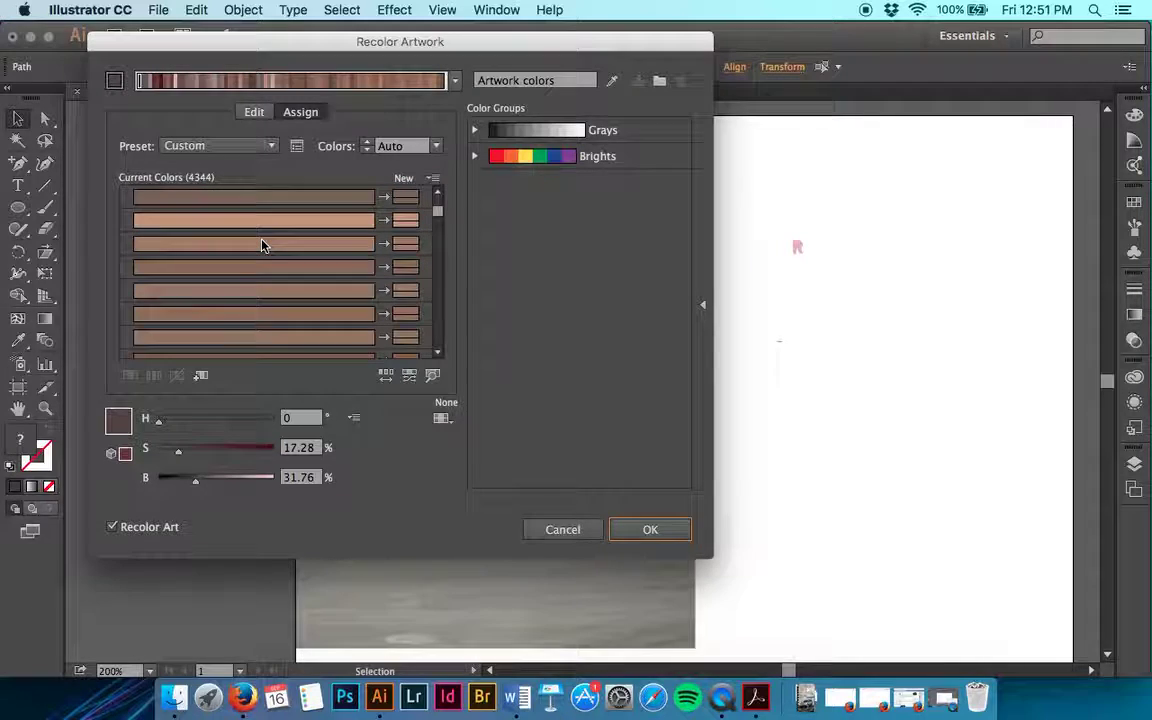
left_click(406, 237)
double_click(406, 237)
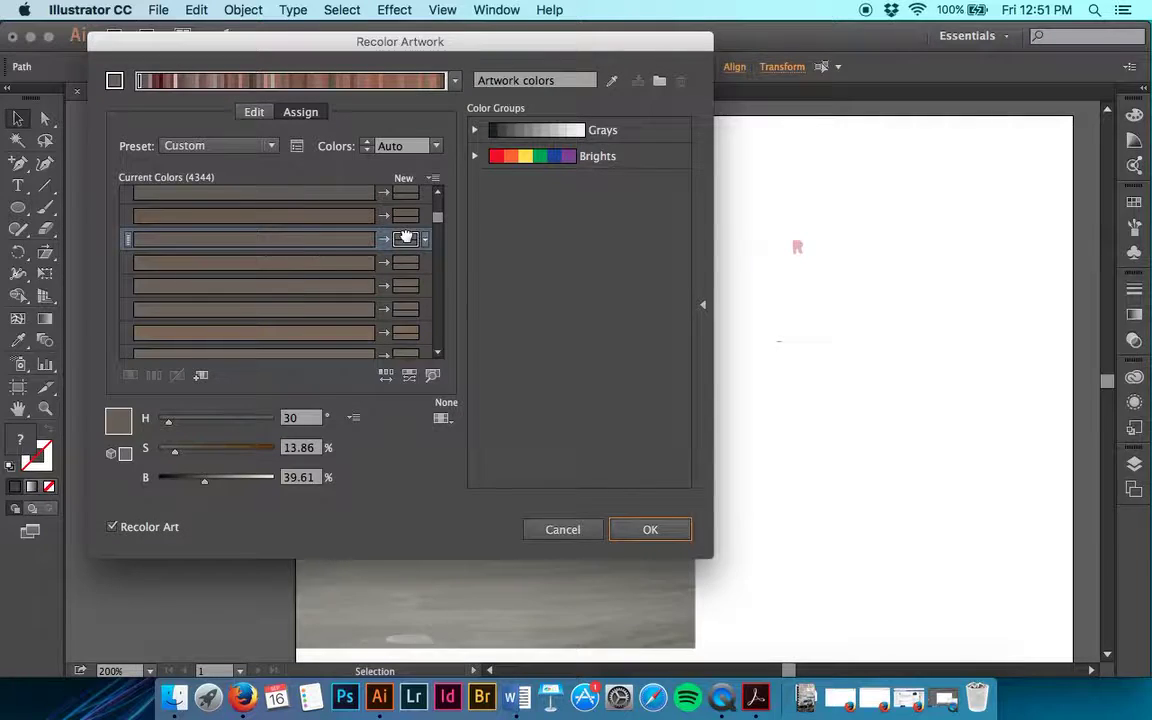
left_click(928, 256)
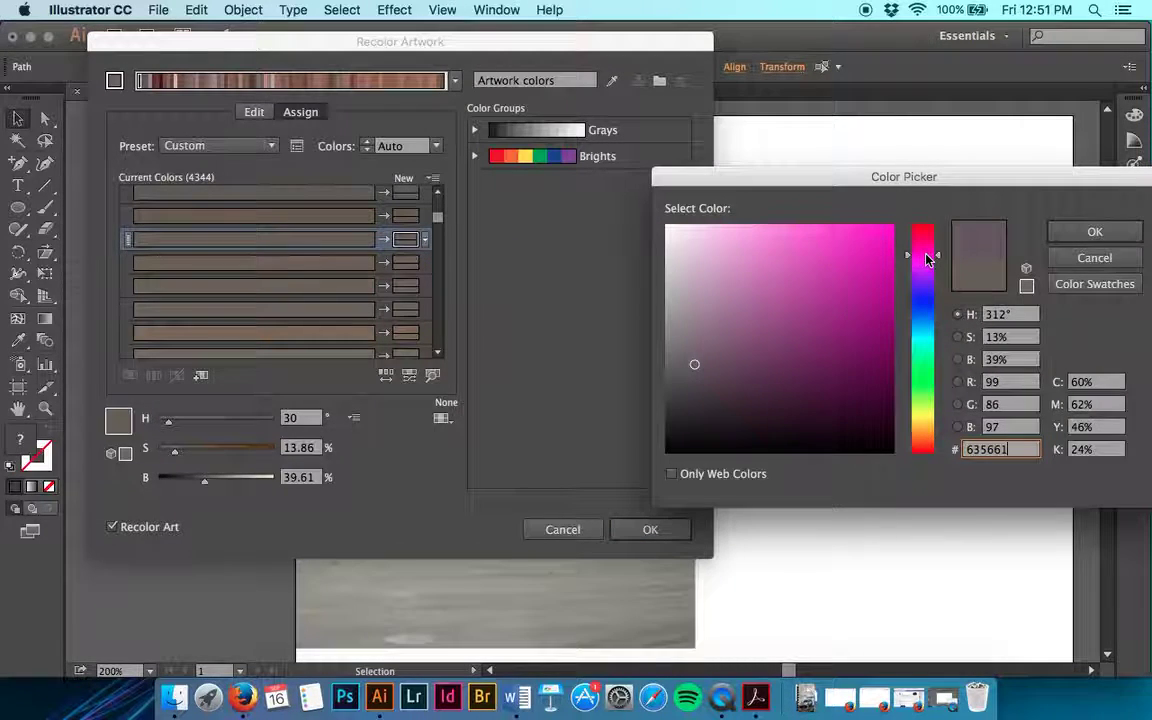
left_click(862, 318)
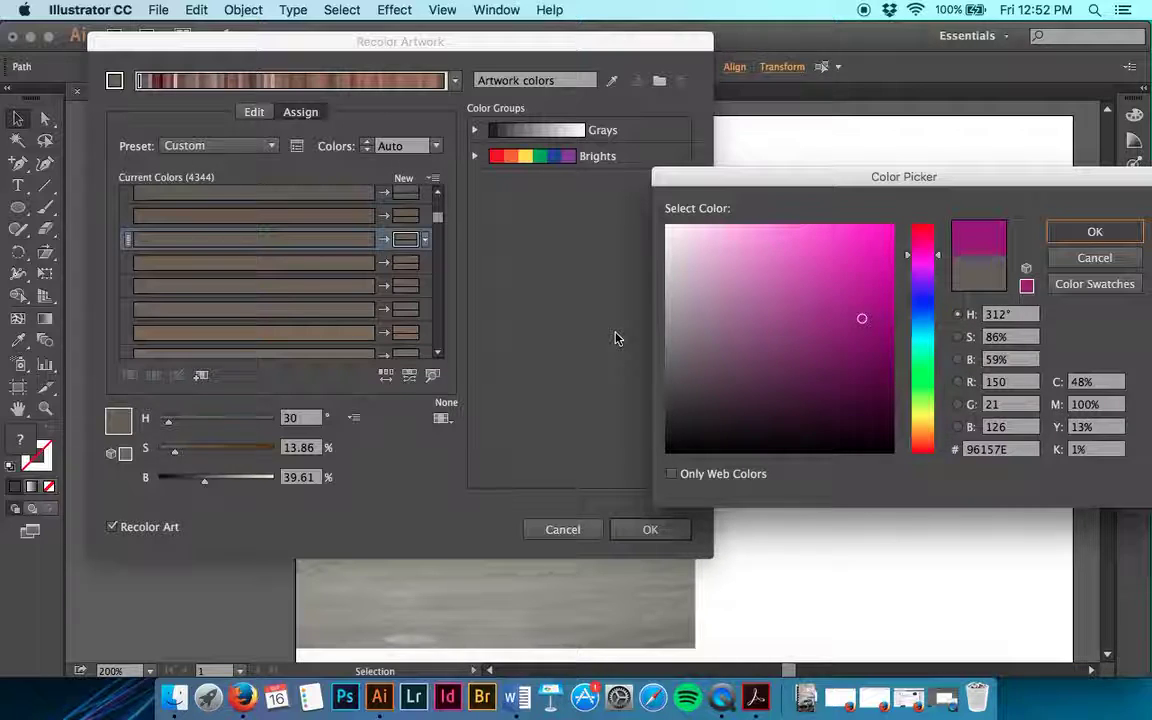
key("Return")
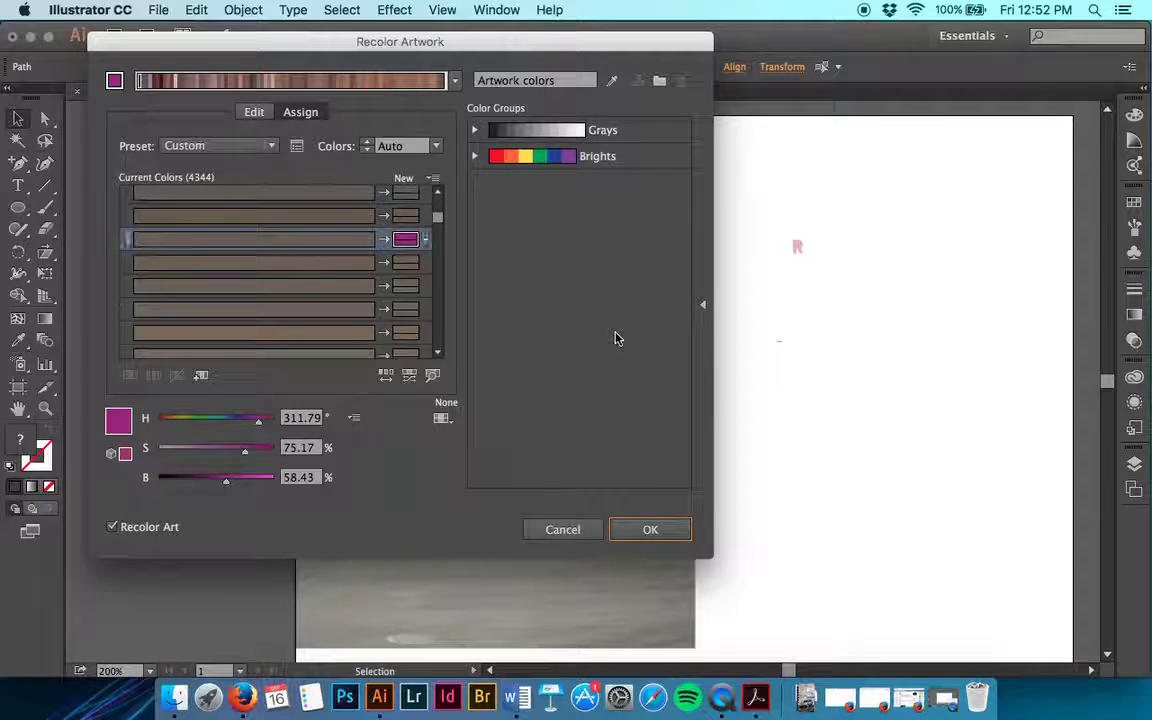
Recolor the selected paths with the Brights color group, apply it, and deselect the artwork.
left_click(553, 163)
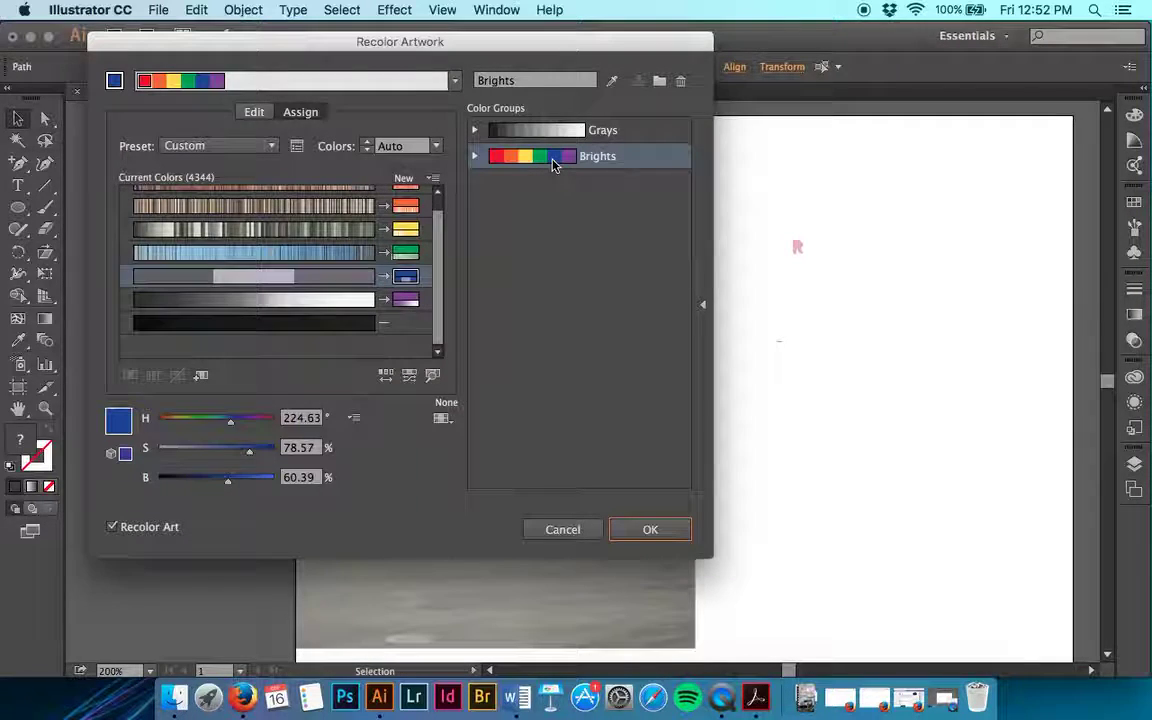
left_click(643, 533)
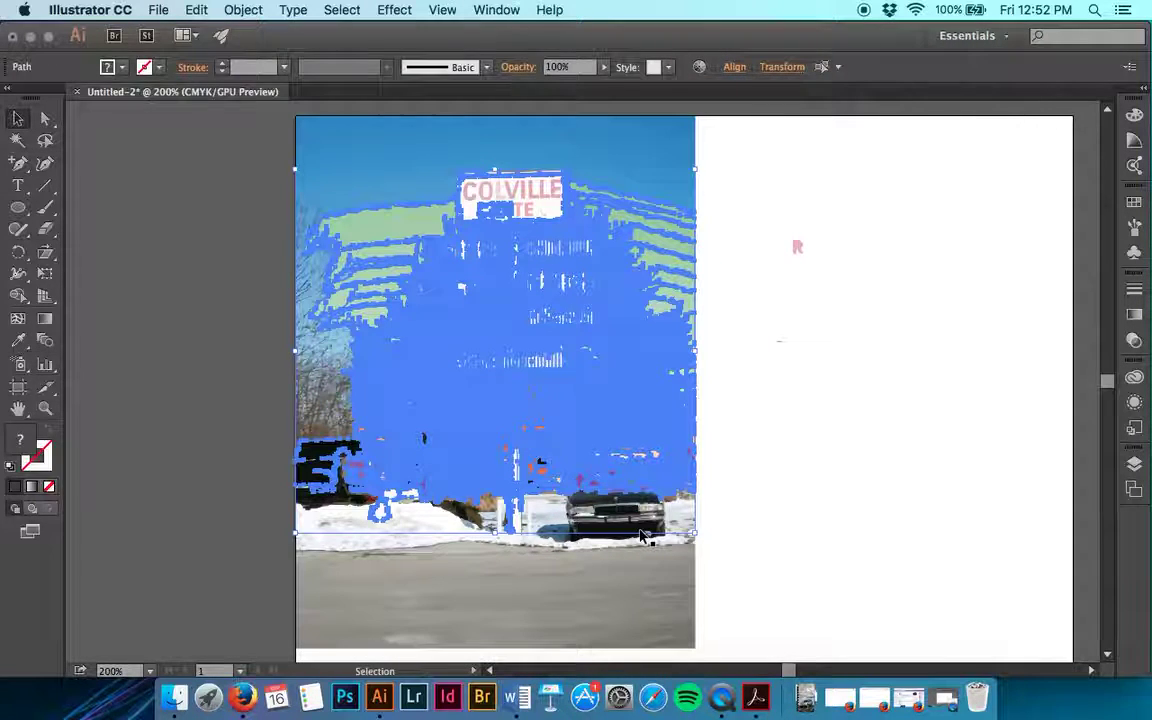
left_click(840, 480)
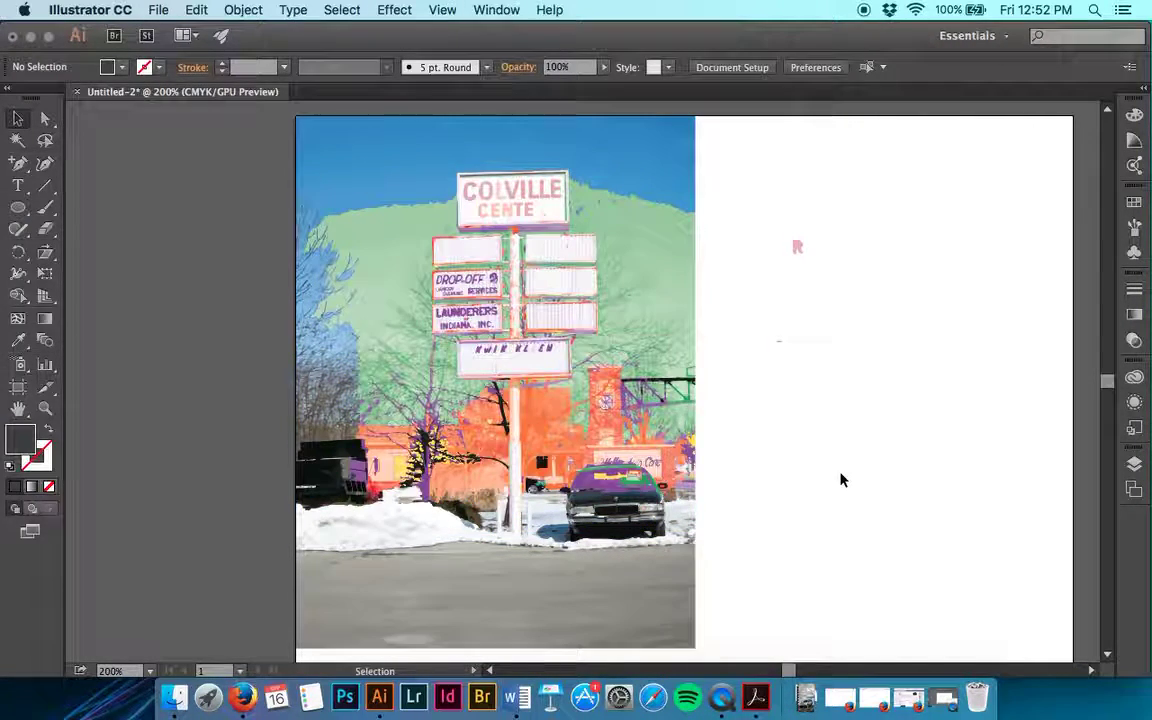